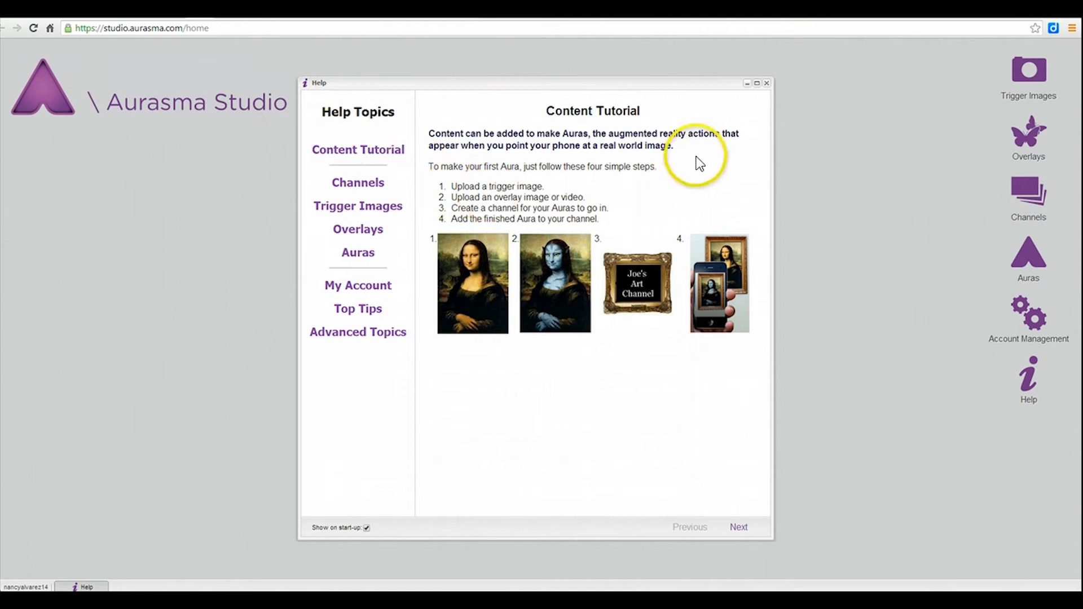
- Dismiss the help tutorial and open the Trigger Images list showing Dinosaur and waterfall
{"action": "left_click", "coordinate": [768, 84]}
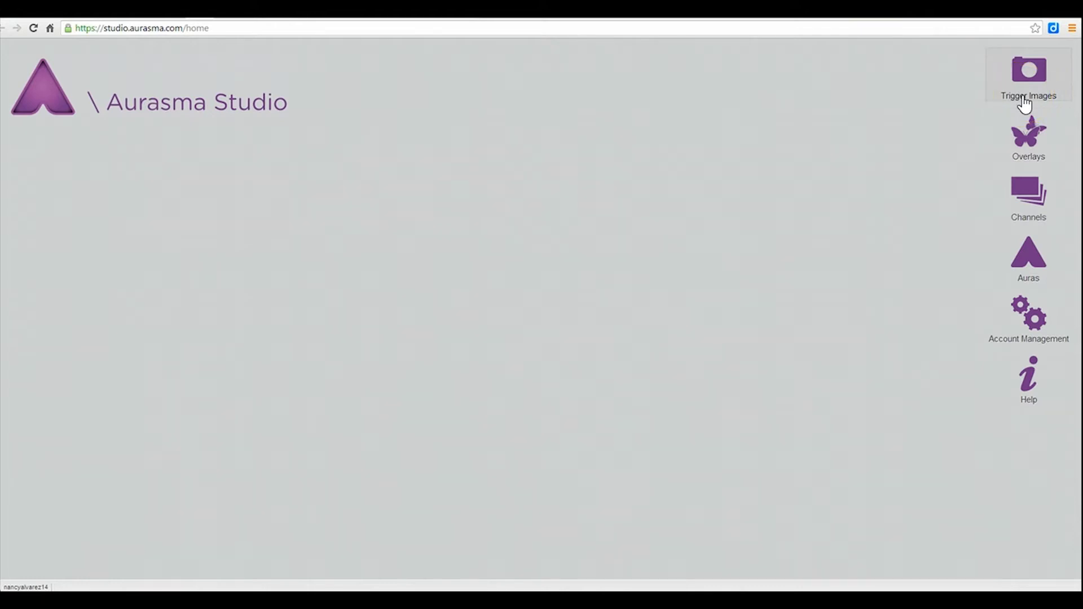
{"action": "left_click", "coordinate": [742, 573]}
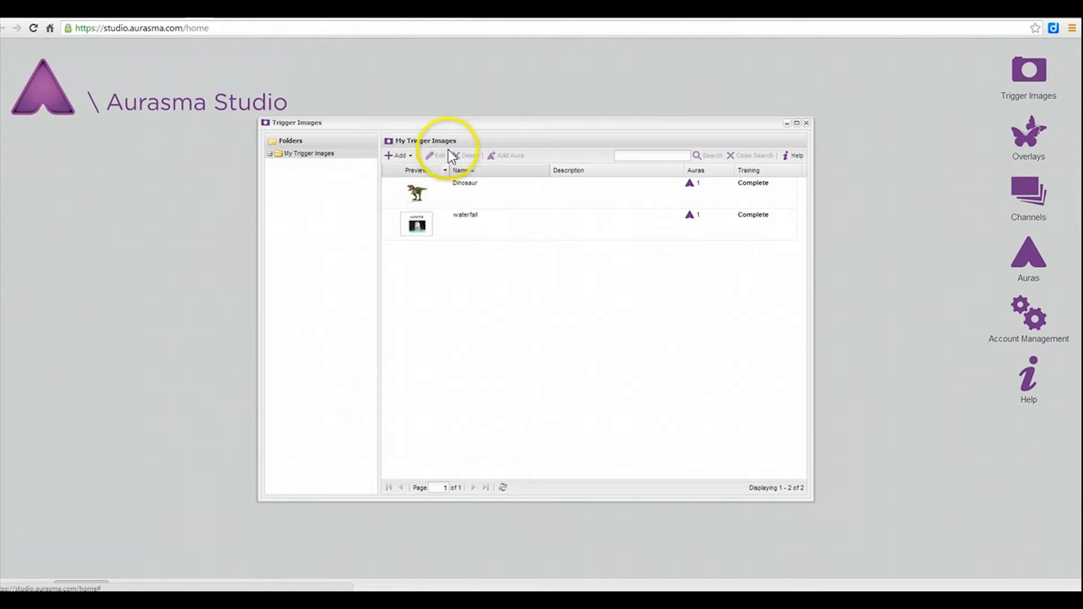
{"action": "left_click", "coordinate": [459, 275]}
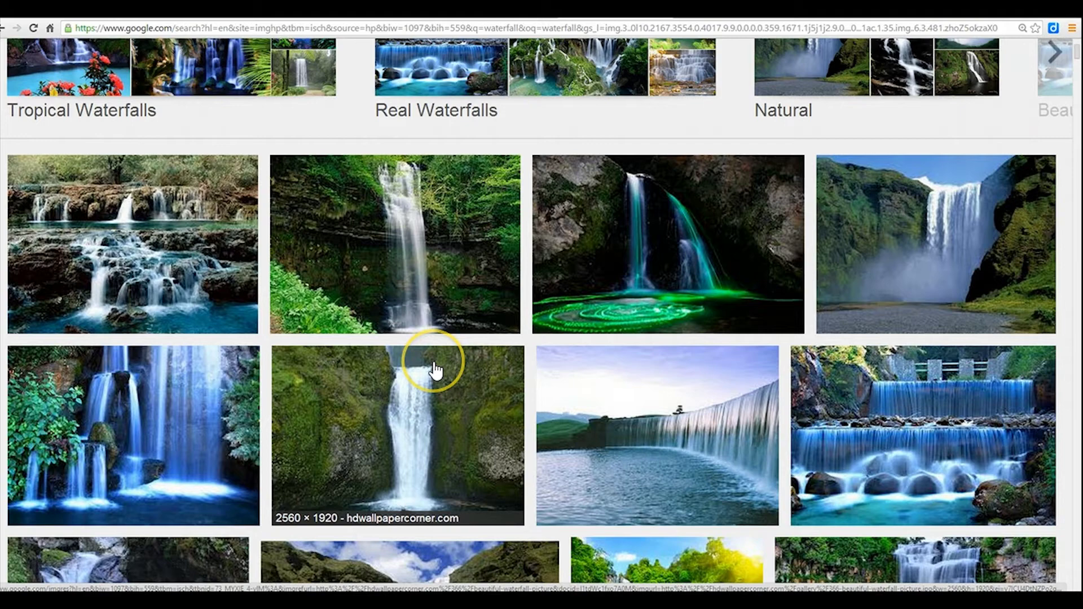
- Save the tall forest waterfall photo from the Google Images results as download.jpg
{"action": "scroll", "coordinate": [434, 370], "scroll_direction": "up", "scroll_amount": 2}
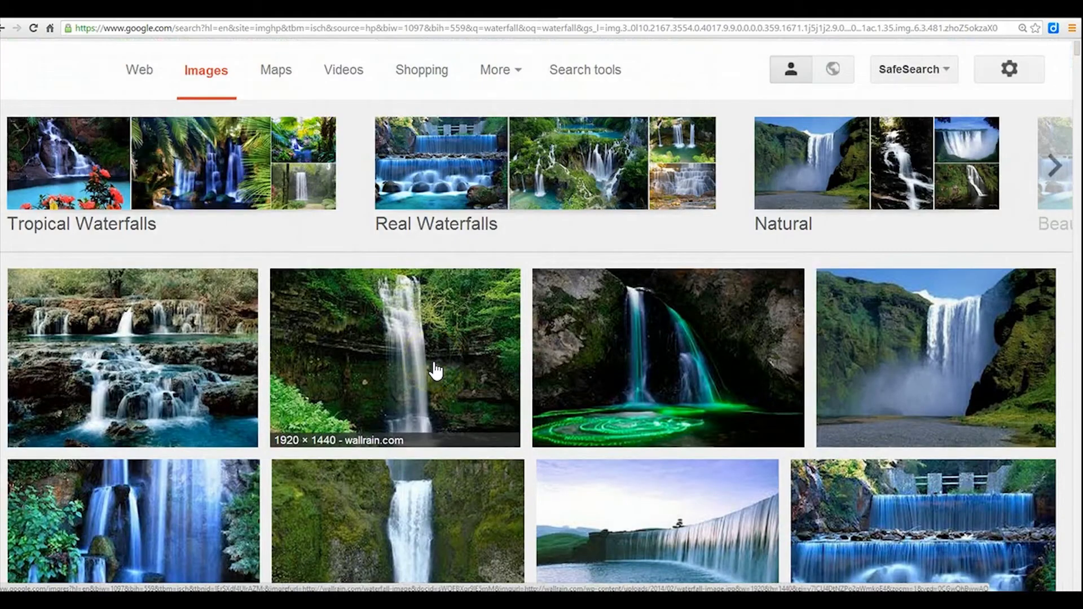
{"action": "scroll", "coordinate": [435, 370], "scroll_direction": "up", "scroll_amount": 1}
{"action": "scroll", "coordinate": [435, 371], "scroll_direction": "down", "scroll_amount": 2}
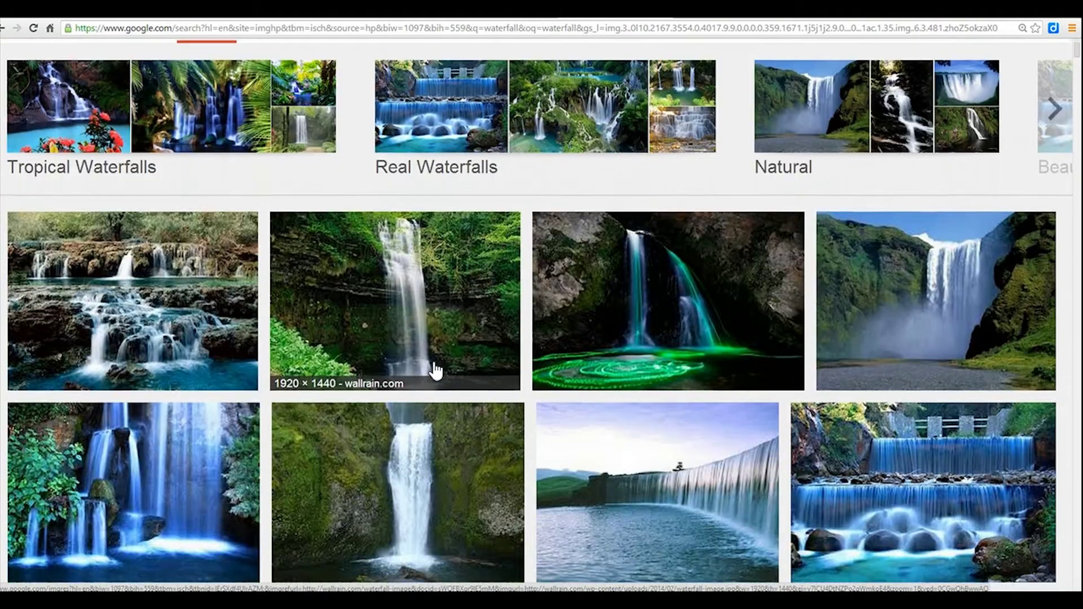
{"action": "right_click", "coordinate": [392, 265]}
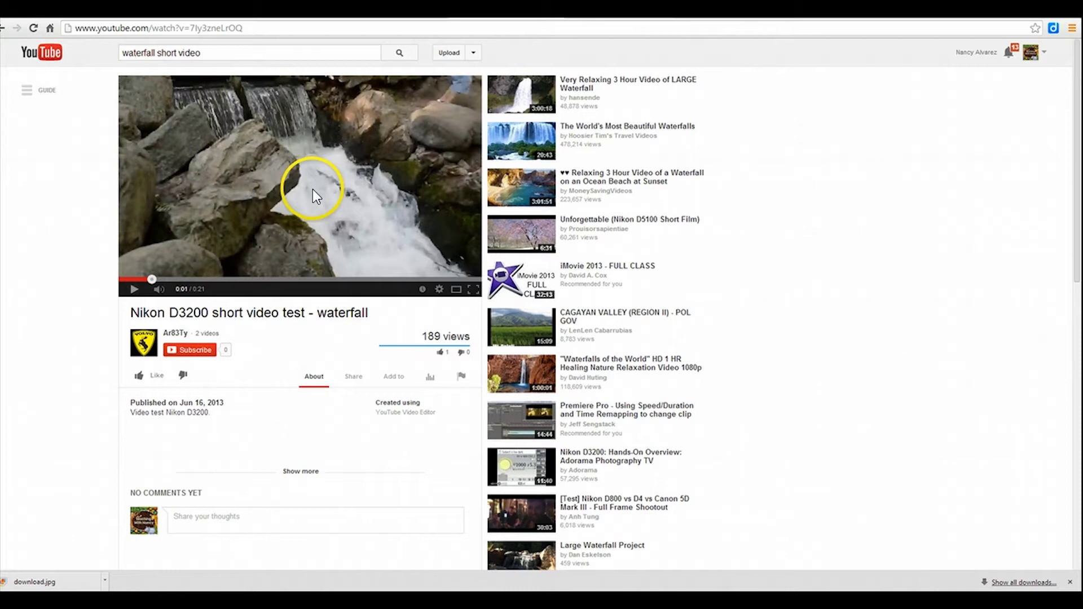
- Copy the web address of the Nikon D3200 waterfall YouTube video
{"action": "left_click", "coordinate": [233, 28]}
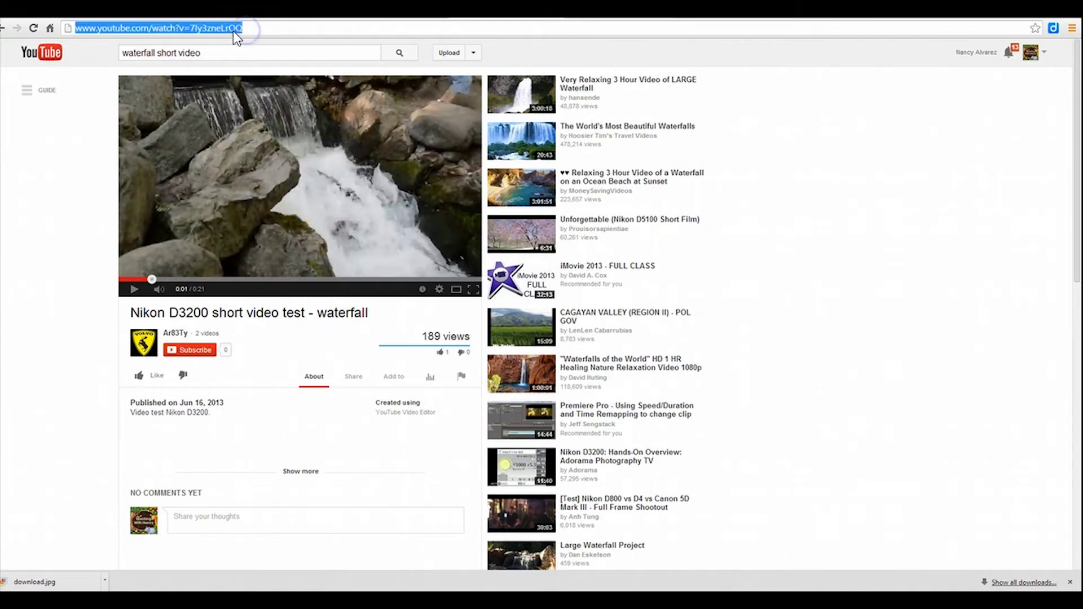
{"action": "right_click", "coordinate": [232, 29]}
{"action": "left_click", "coordinate": [275, 70]}
- Paste the YouTube address into TubGet and download the video as an MP4 file
{"action": "left_click", "coordinate": [242, 149]}
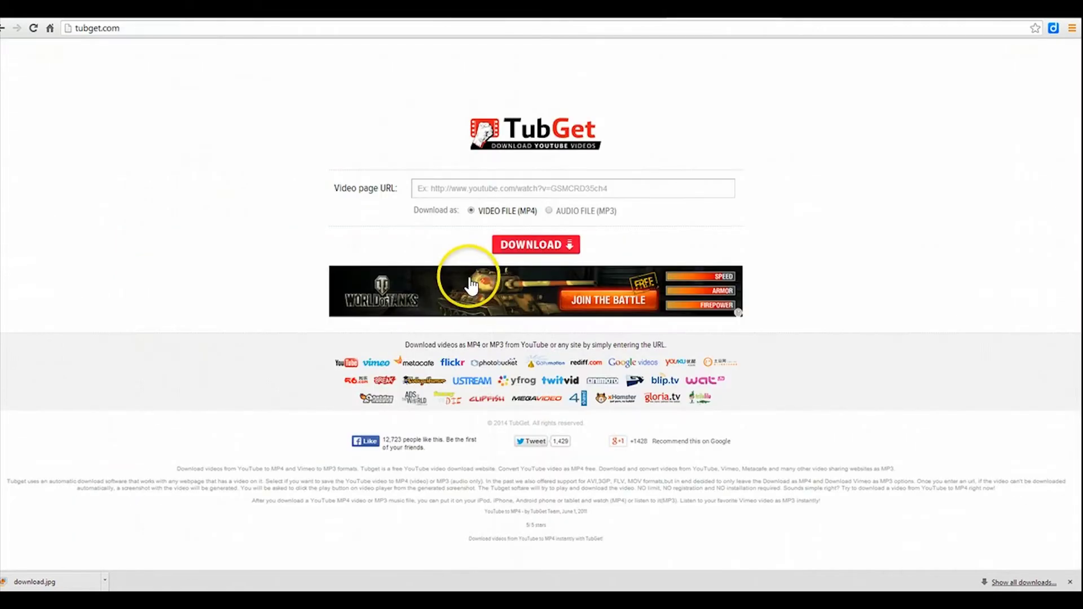
{"action": "right_click", "coordinate": [509, 189]}
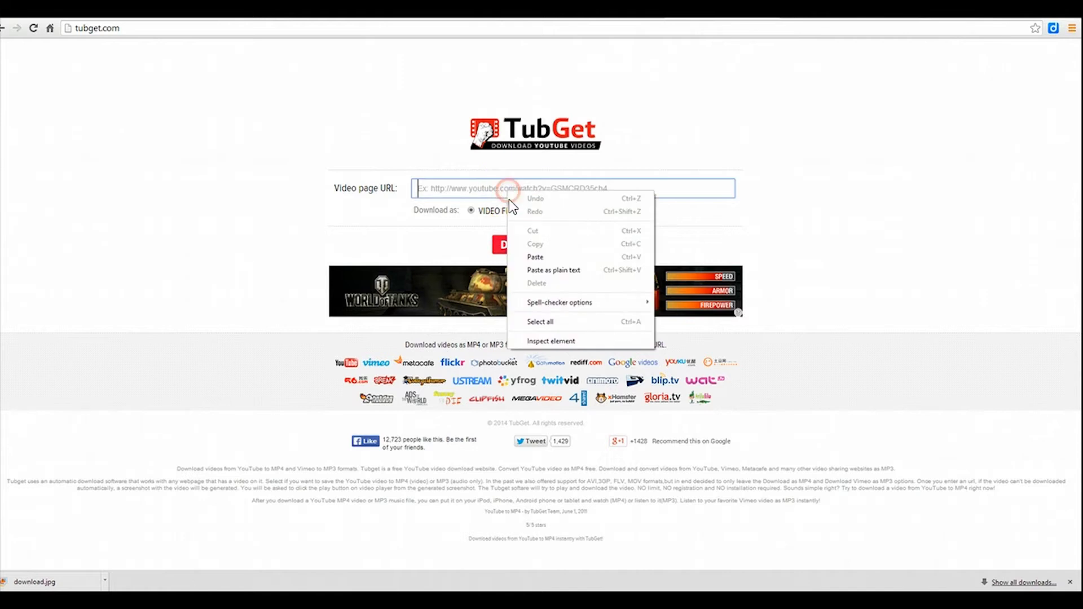
{"action": "left_click", "coordinate": [533, 252]}
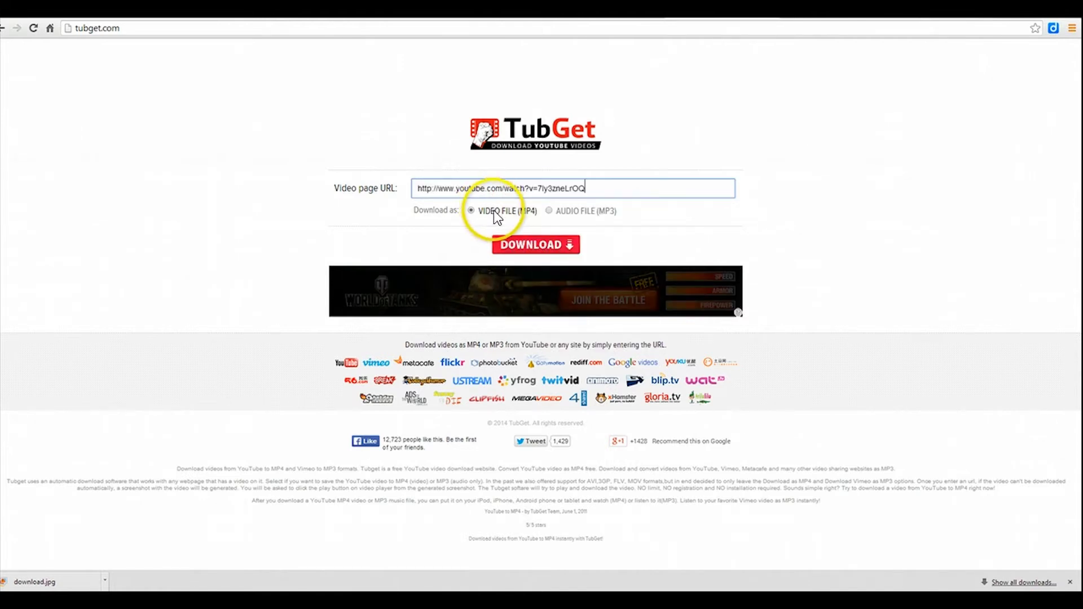
{"action": "left_click", "coordinate": [522, 246]}
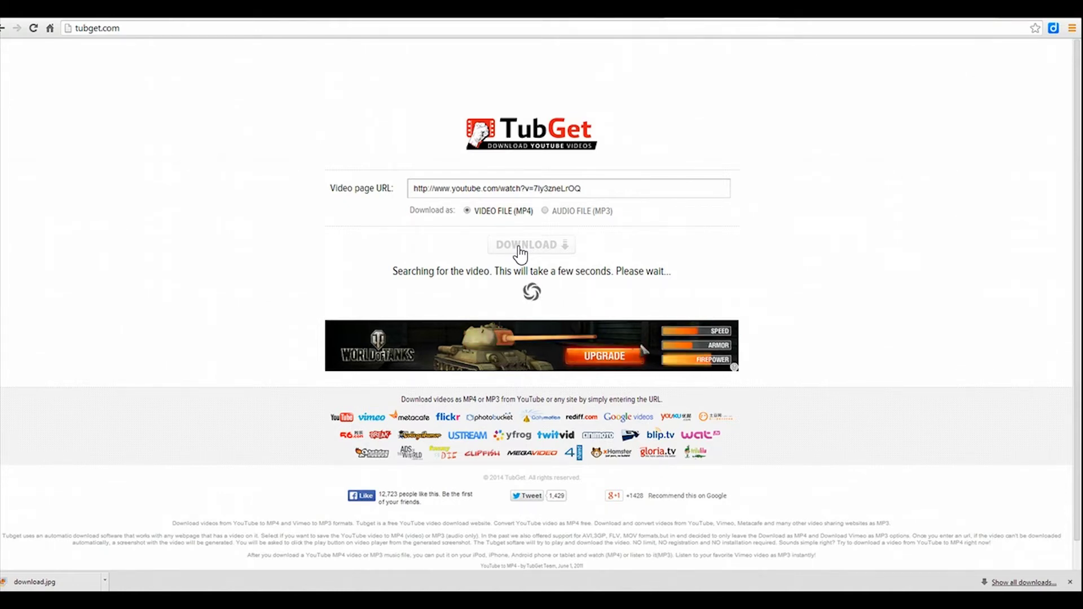
{"action": "left_click", "coordinate": [518, 256]}
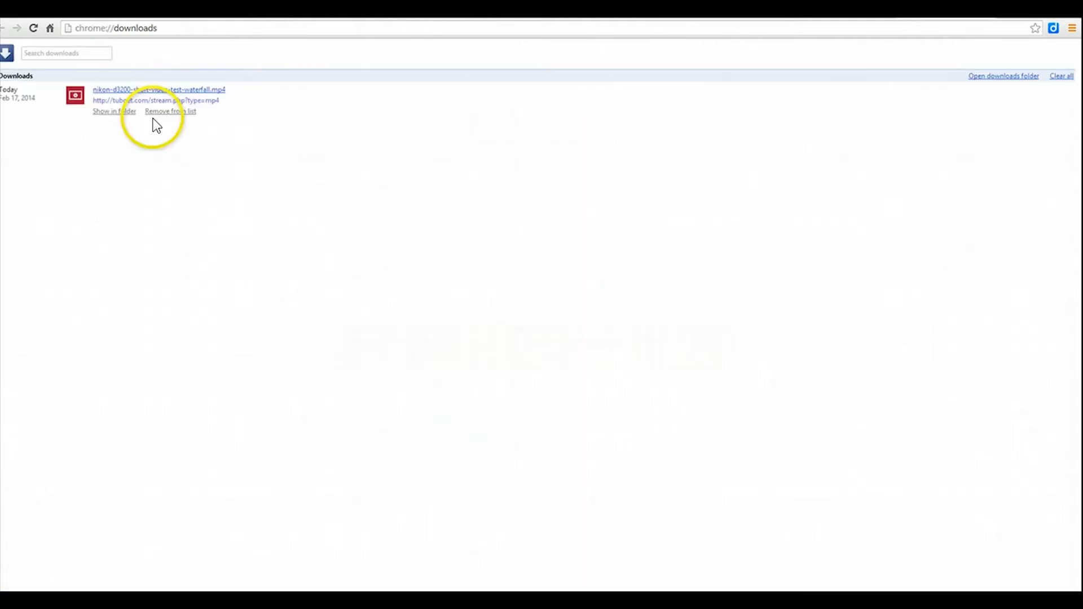
- Save the downloaded waterfall MP4 into the Google Drive Aurasma_ folder via Save link as
{"action": "right_click", "coordinate": [168, 90]}
{"action": "left_click", "coordinate": [214, 135]}
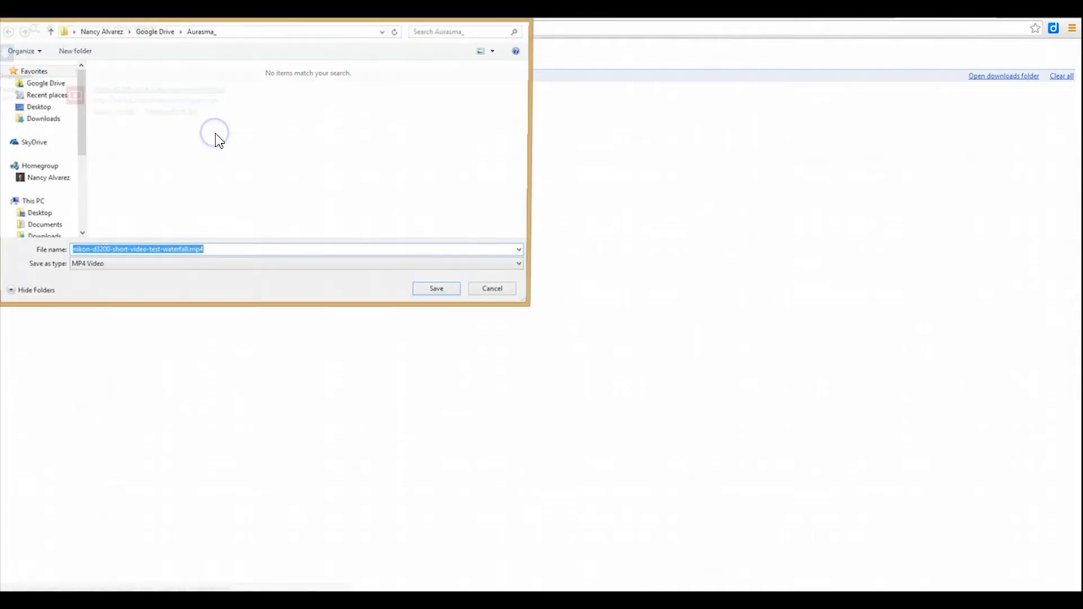
{"action": "left_click", "coordinate": [51, 83]}
{"action": "double_click", "coordinate": [123, 93]}
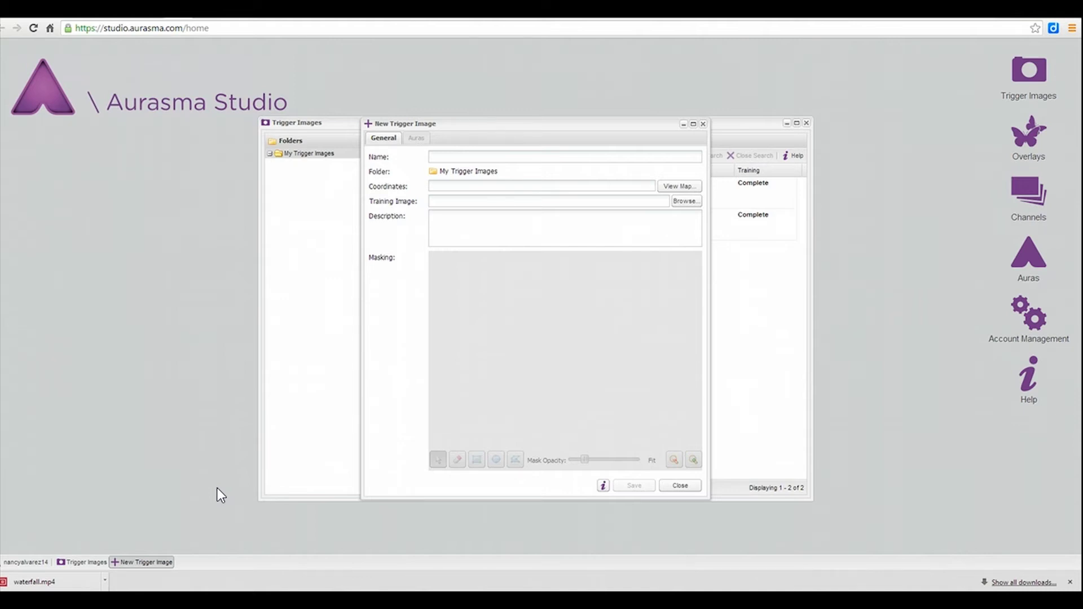
- Create the Waterfall2 trigger image from download.jpg, save it and close the editor
{"action": "type", "text": "Waterfall2"}
{"action": "left_click", "coordinate": [690, 204]}
{"action": "left_click", "coordinate": [710, 229]}
{"action": "left_click", "coordinate": [685, 202]}
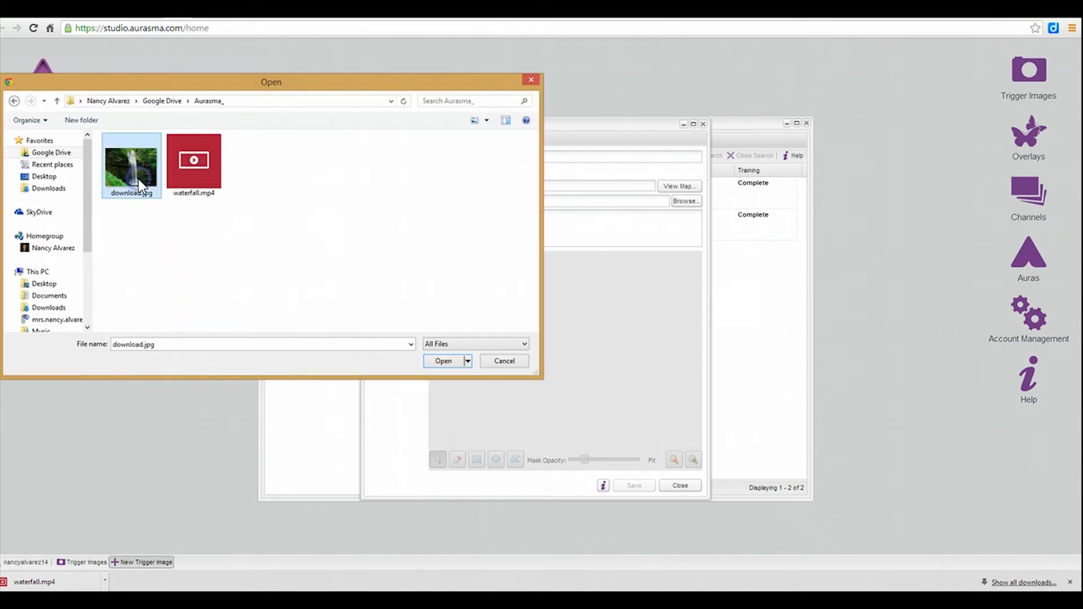
{"action": "left_click", "coordinate": [443, 361]}
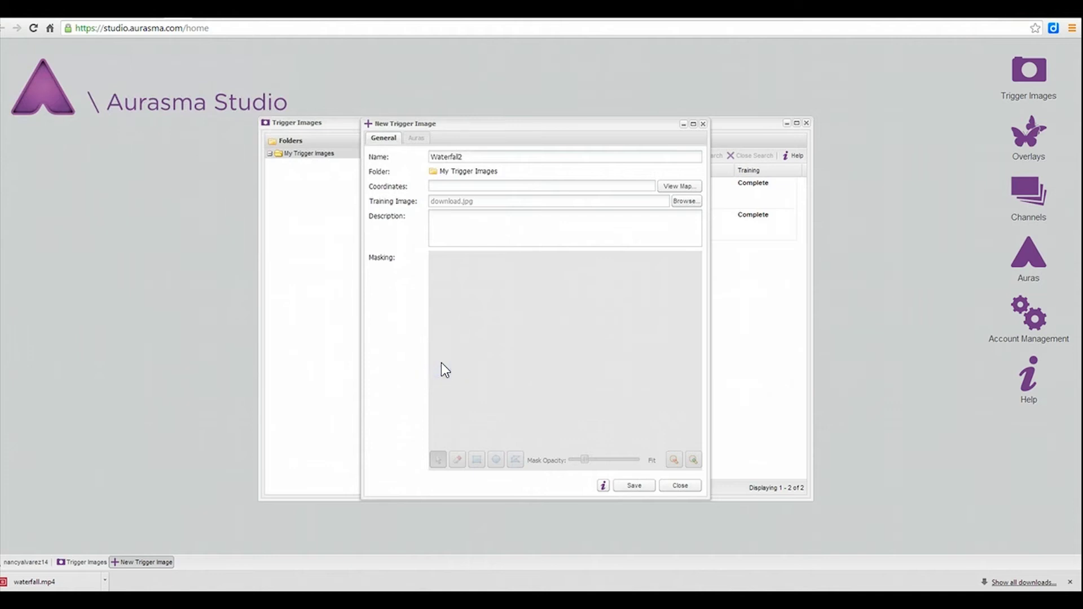
{"action": "left_click", "coordinate": [631, 485]}
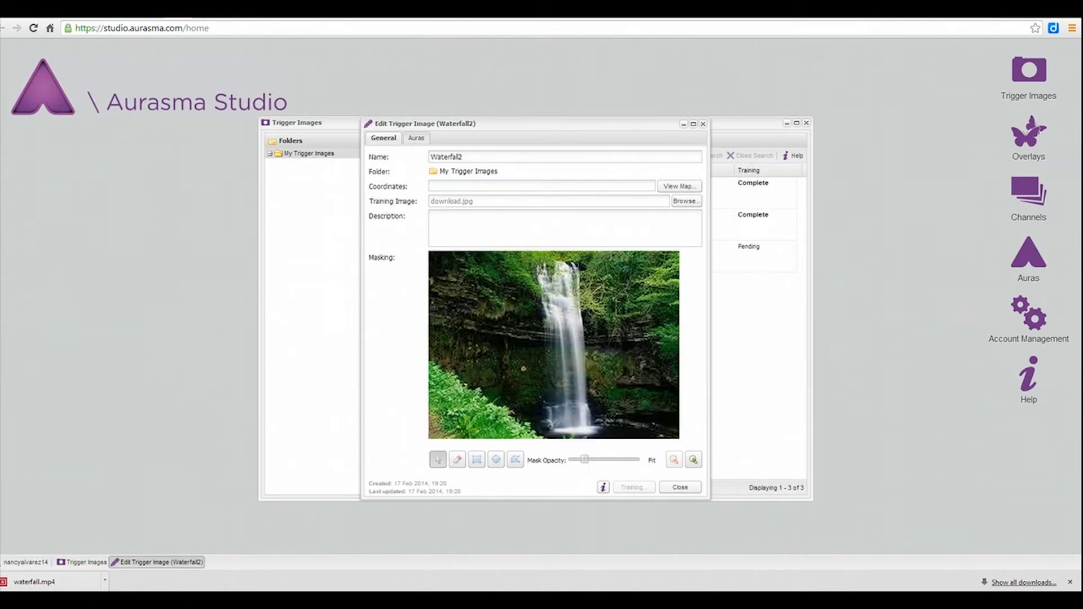
{"action": "left_click", "coordinate": [436, 460]}
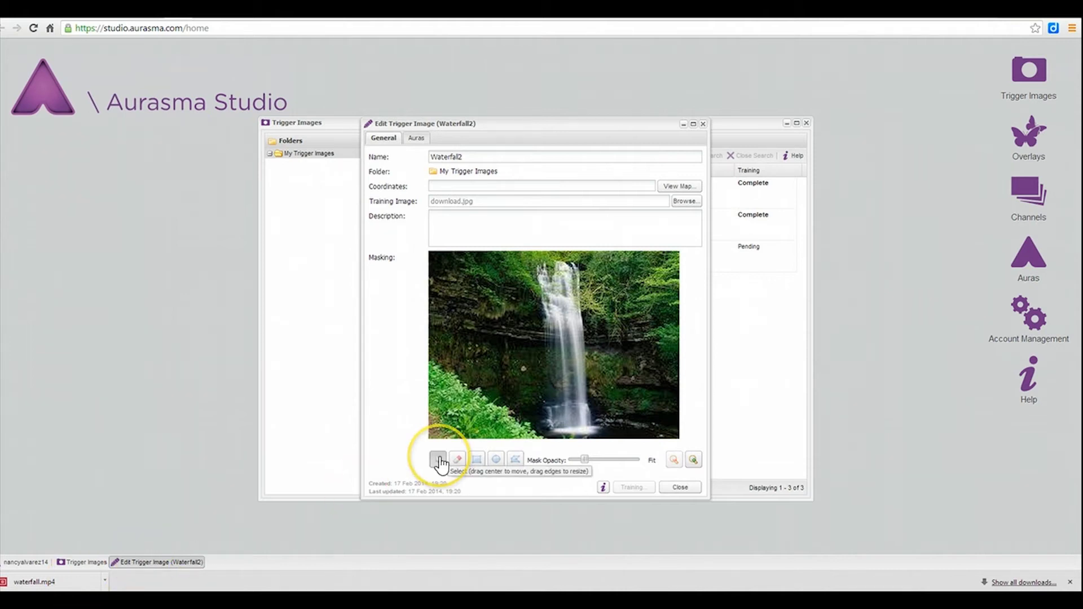
{"action": "left_click", "coordinate": [682, 488]}
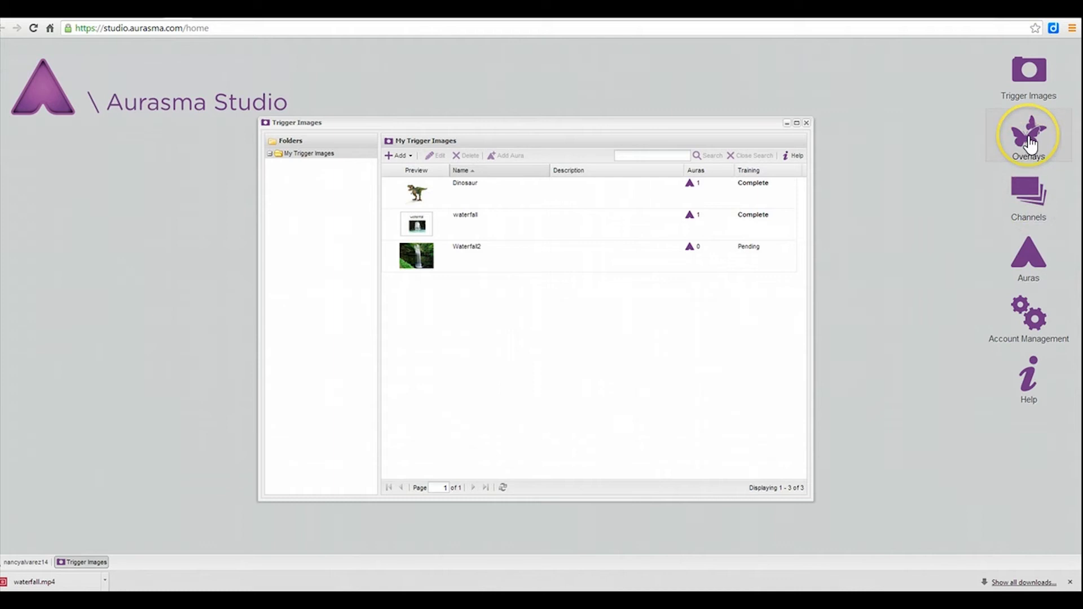
- Create a waterfall2 video overlay from waterfall.mp4, save it, and close the Overlays window
{"action": "left_click", "coordinate": [1030, 144]}
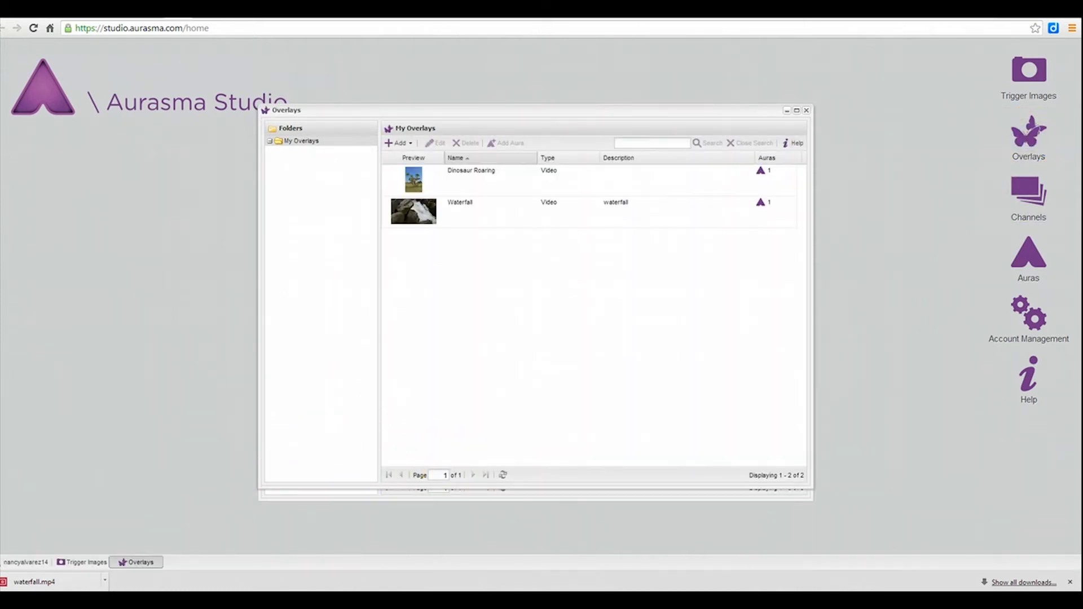
{"action": "left_click", "coordinate": [399, 145]}
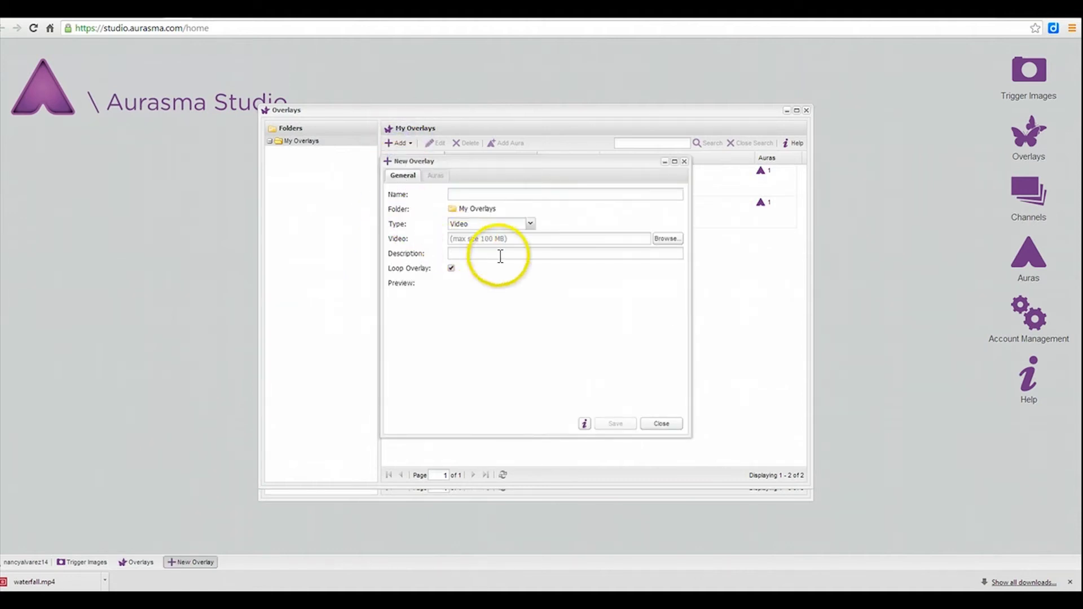
{"action": "left_click", "coordinate": [503, 193]}
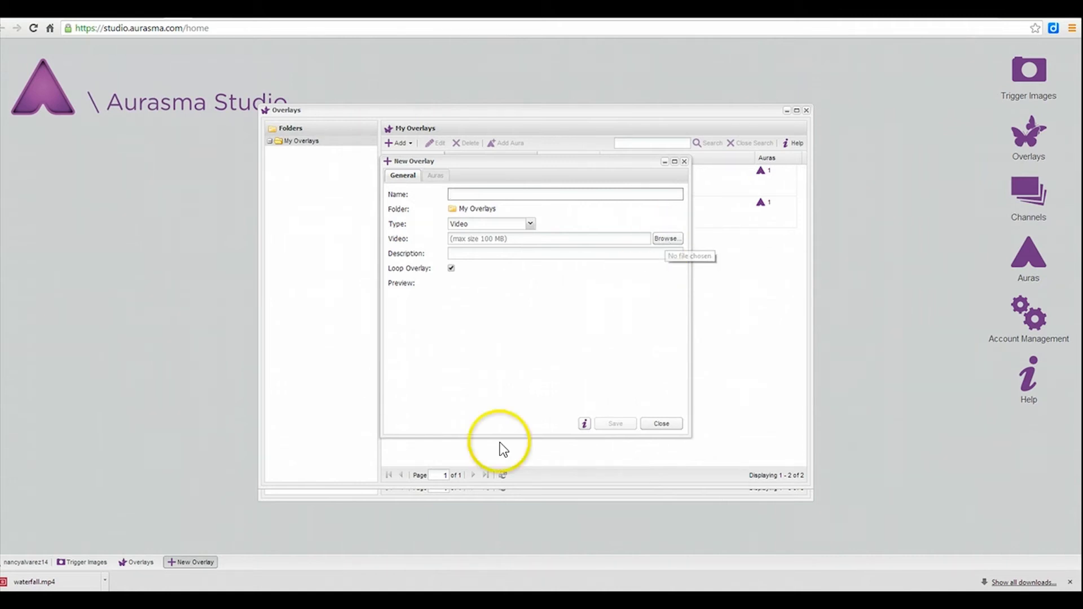
{"action": "type", "text": "waterfall2"}
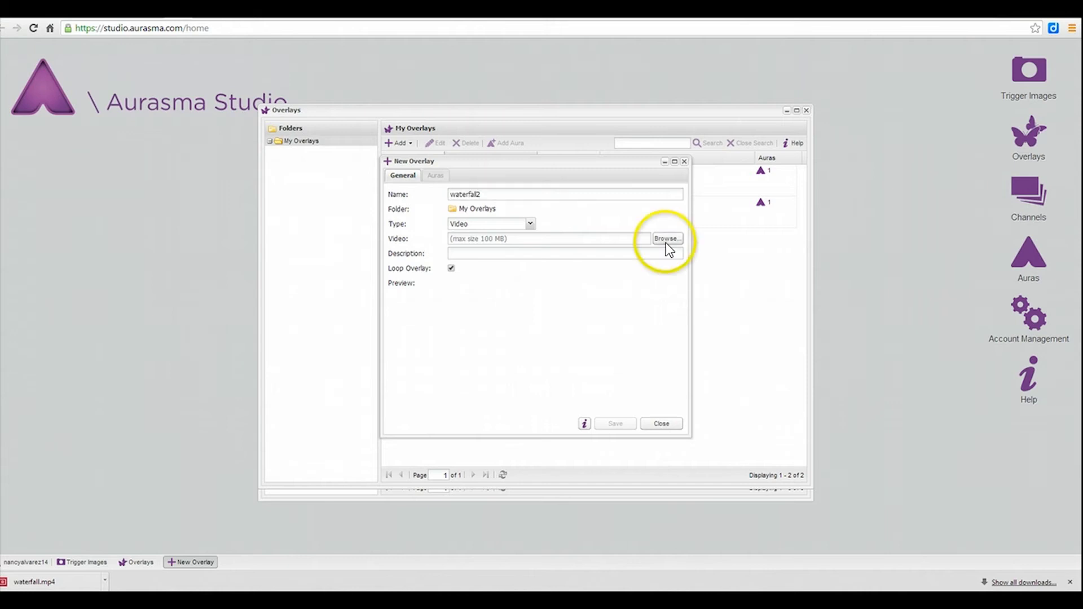
{"action": "left_click", "coordinate": [667, 238]}
{"action": "left_click", "coordinate": [203, 170]}
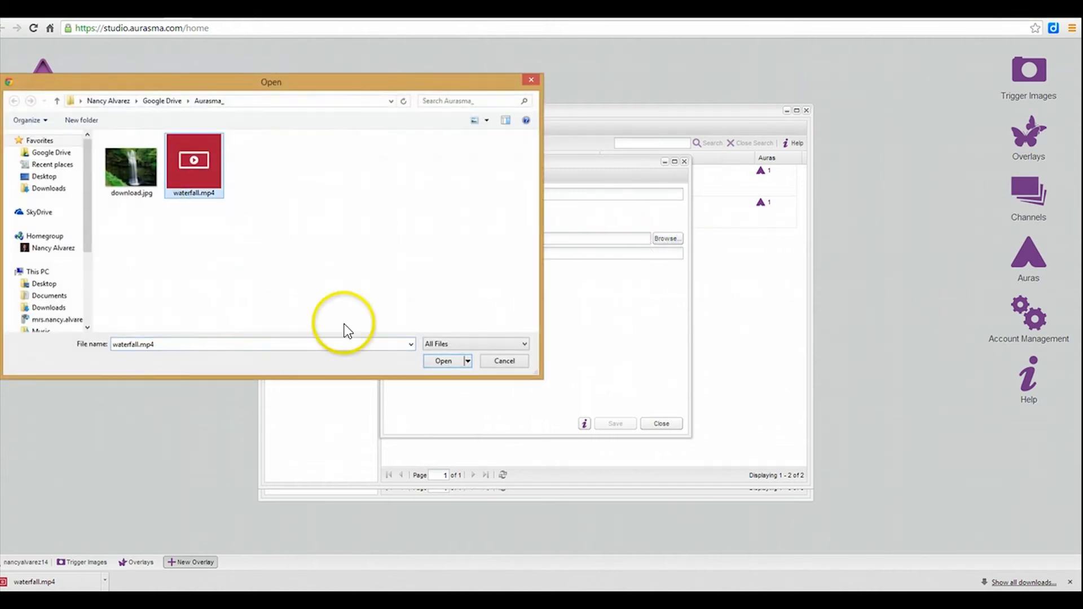
{"action": "left_click", "coordinate": [443, 360]}
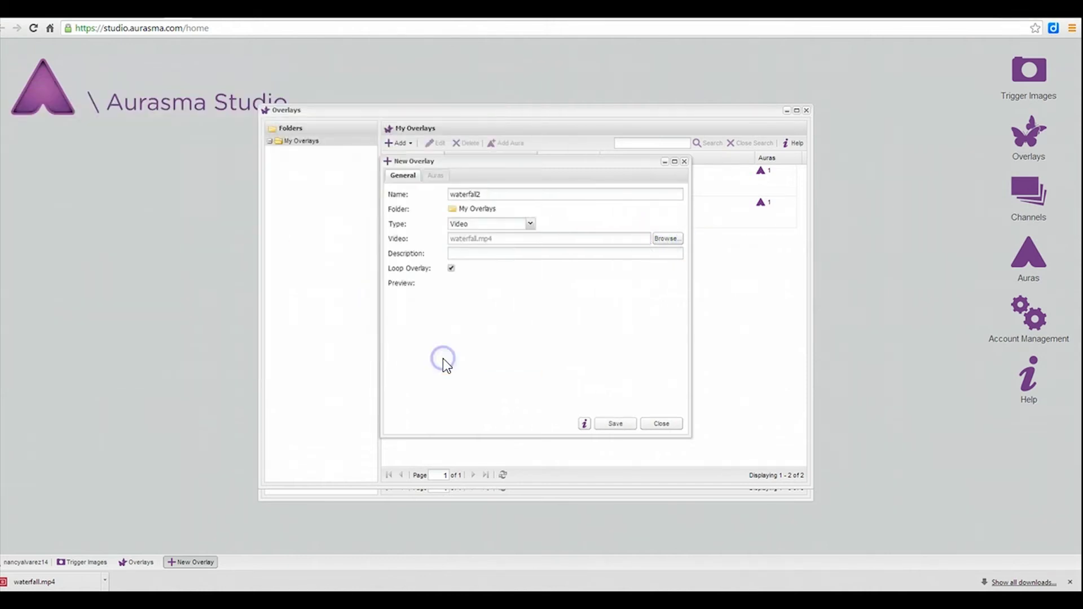
{"action": "left_click", "coordinate": [616, 423]}
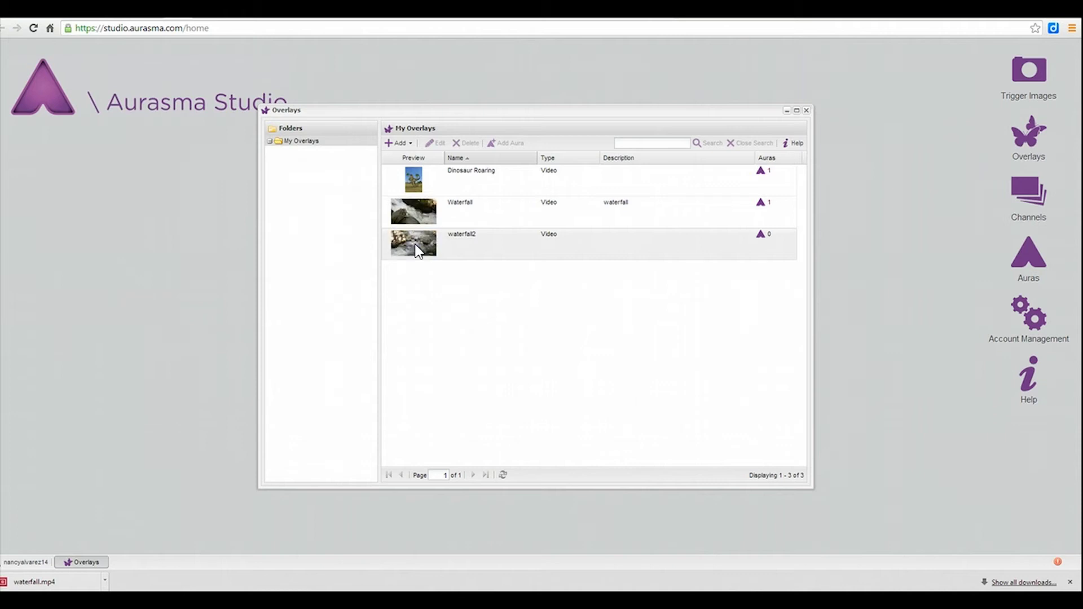
{"action": "left_click", "coordinate": [556, 212]}
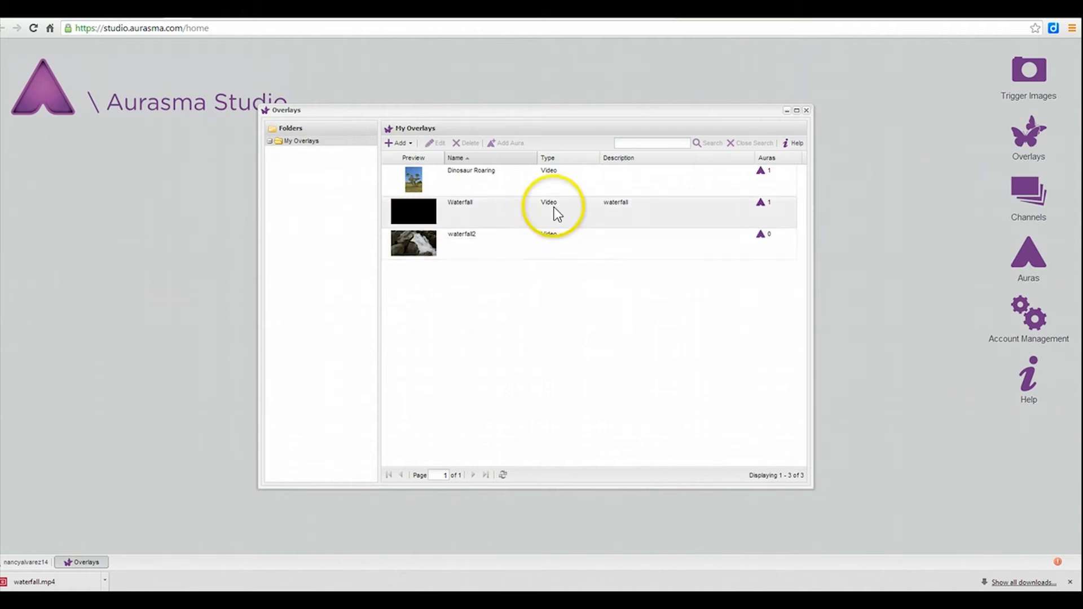
{"action": "left_click", "coordinate": [806, 110]}
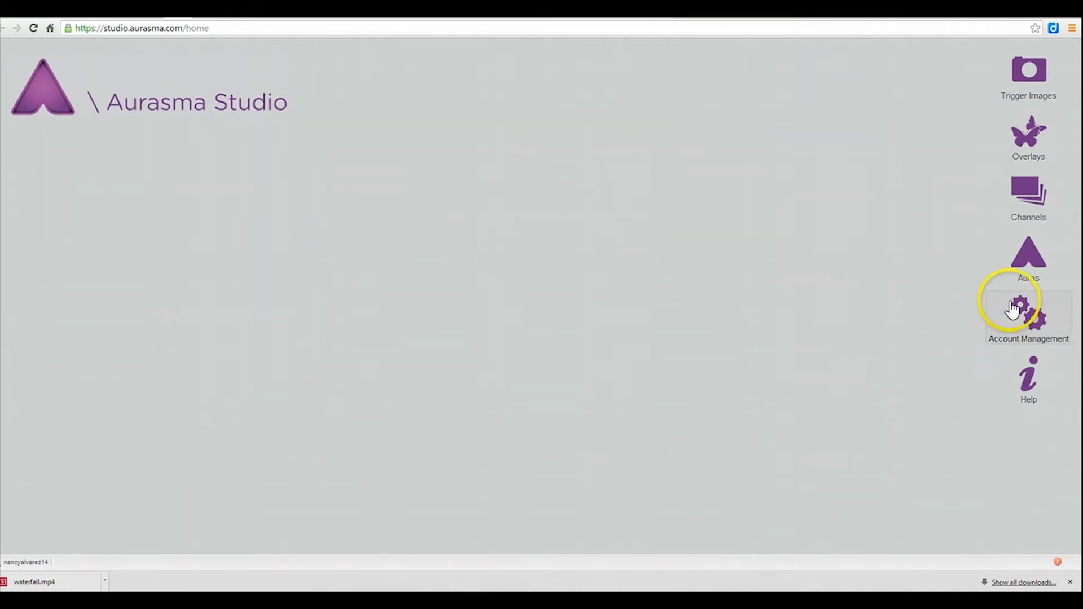
- Start a new aura named Waterfall2 using trigger image Waterfall2 and the account's channel
{"action": "left_click", "coordinate": [1043, 264]}
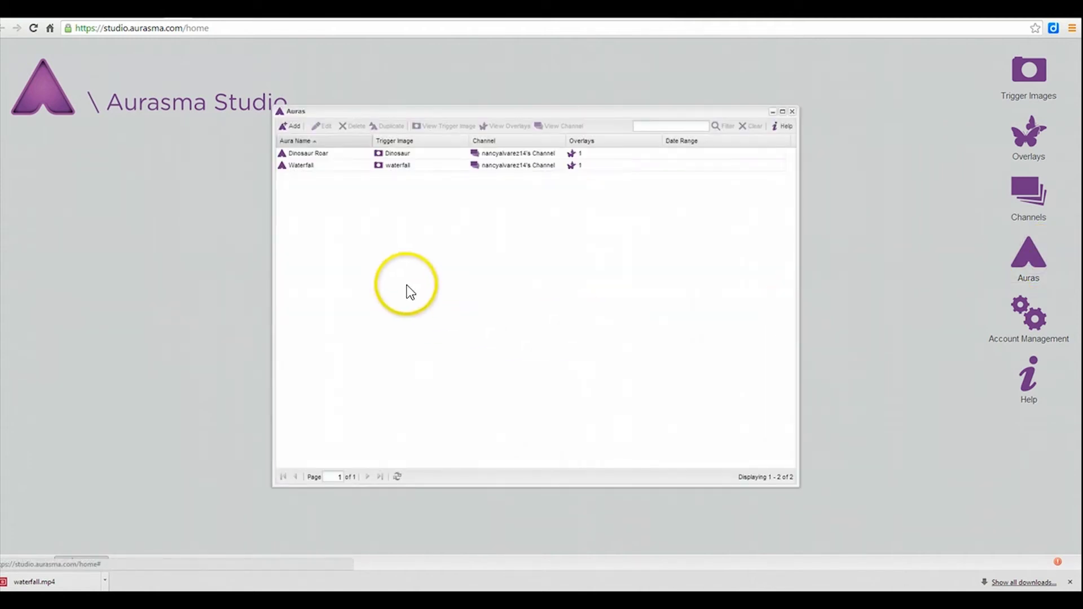
{"action": "left_click", "coordinate": [287, 128]}
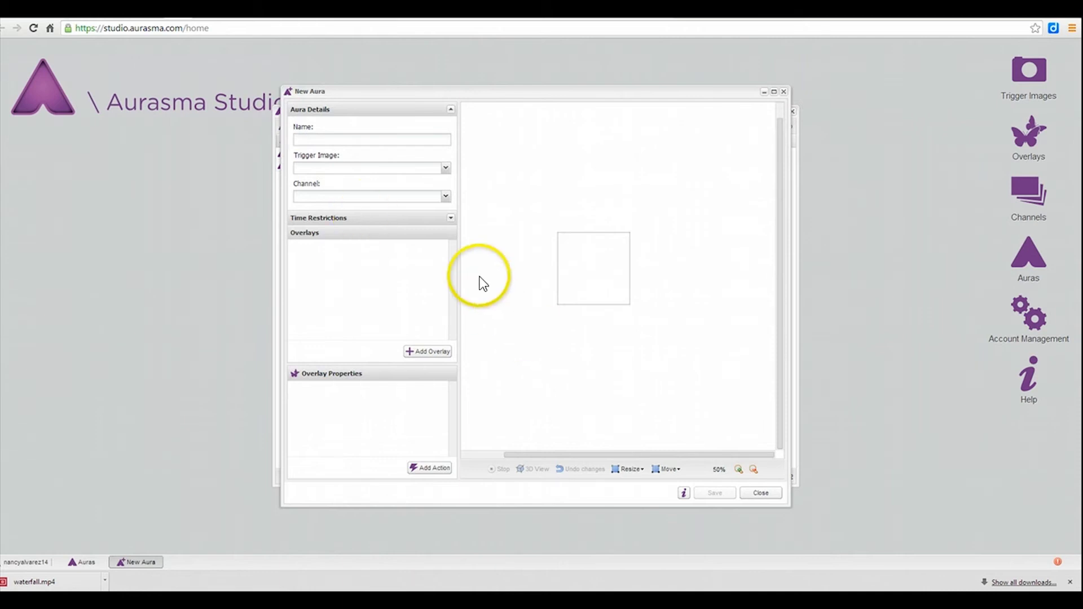
{"action": "left_click", "coordinate": [329, 141]}
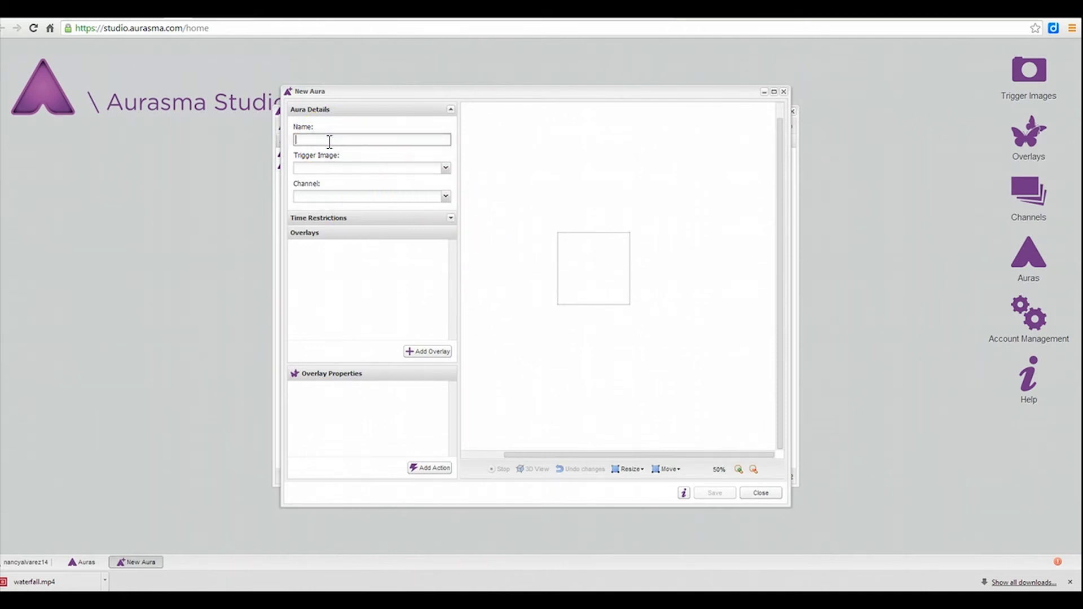
{"action": "type", "text": "Waterfall2"}
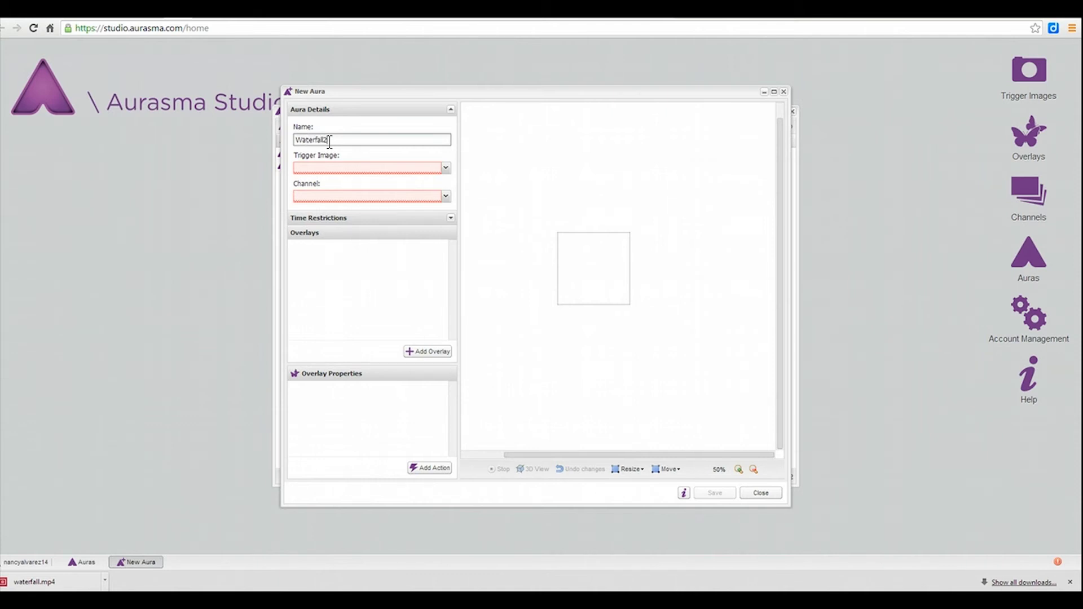
{"action": "left_click", "coordinate": [445, 168]}
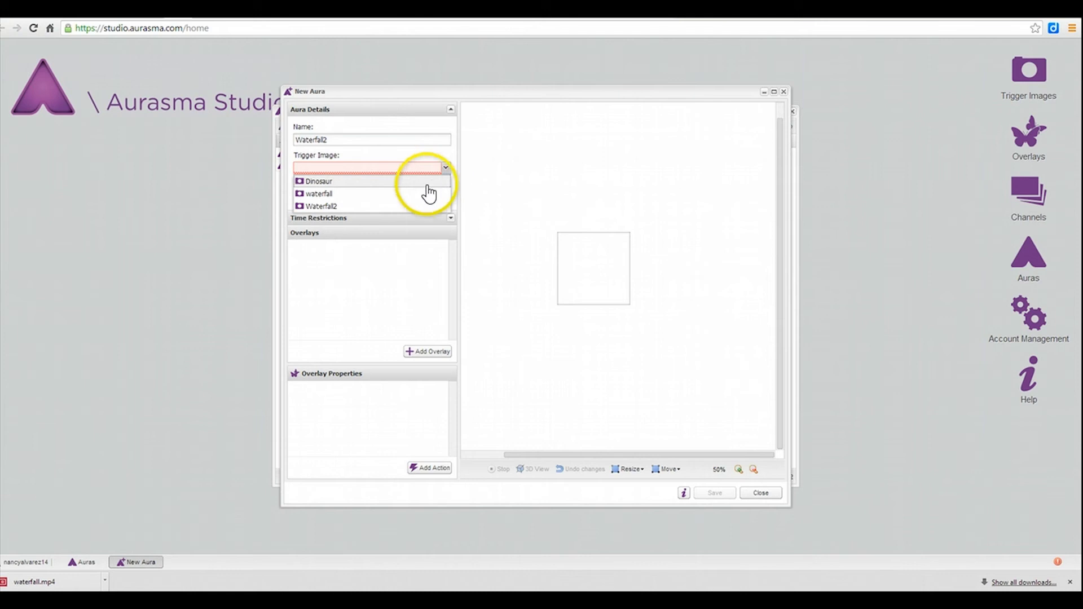
{"action": "left_click", "coordinate": [411, 205]}
{"action": "left_click", "coordinate": [445, 198]}
{"action": "left_click", "coordinate": [426, 210]}
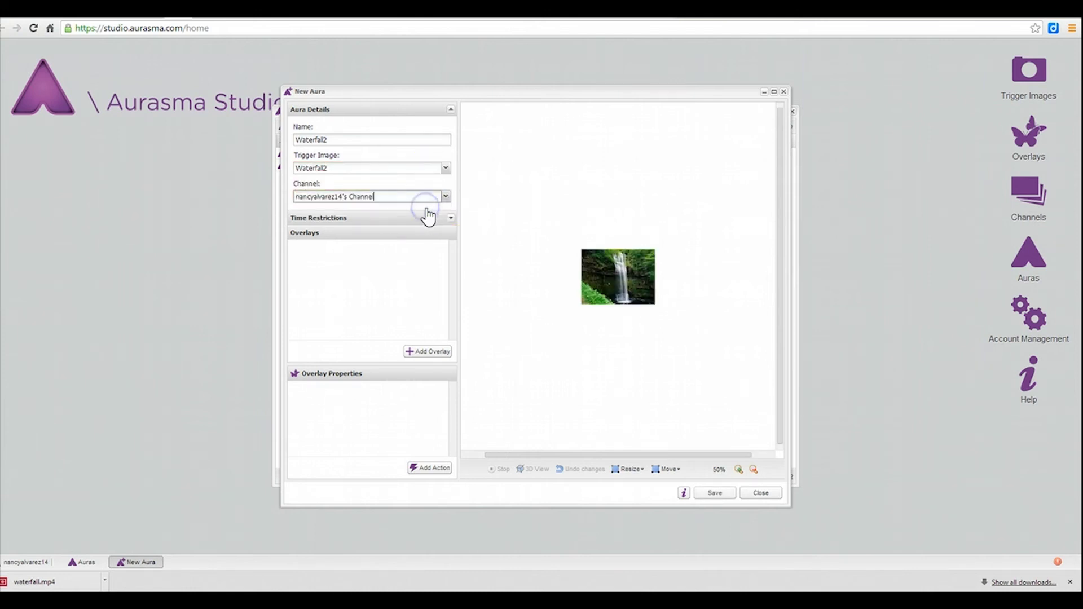
- Add an overlay slot to the aura and assign the waterfall2 video to it
{"action": "left_click", "coordinate": [428, 353]}
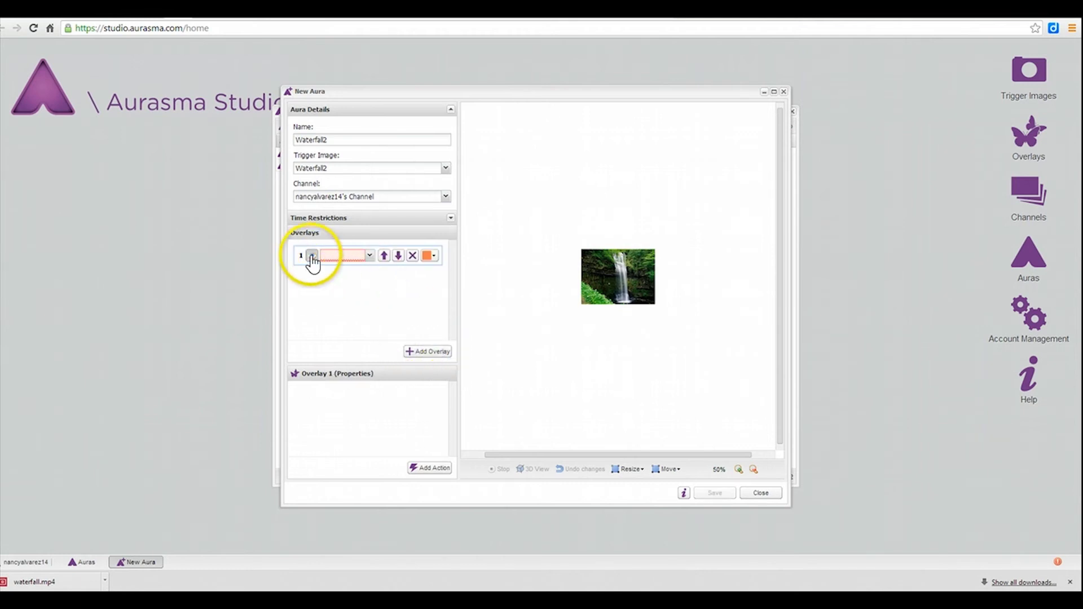
{"action": "left_click", "coordinate": [369, 257]}
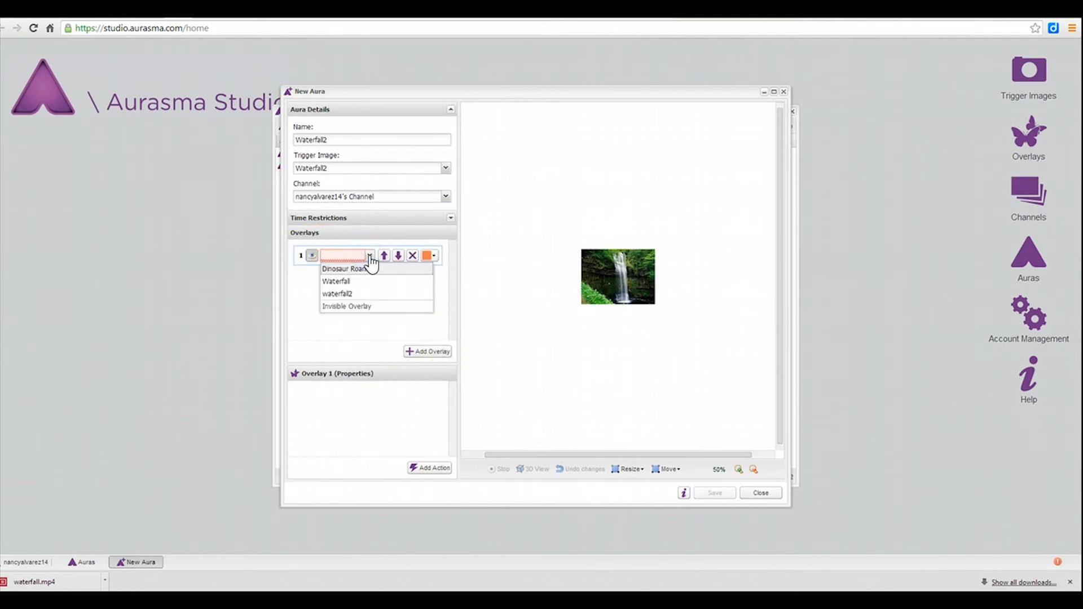
{"action": "left_click", "coordinate": [363, 293]}
{"action": "left_click", "coordinate": [421, 353]}
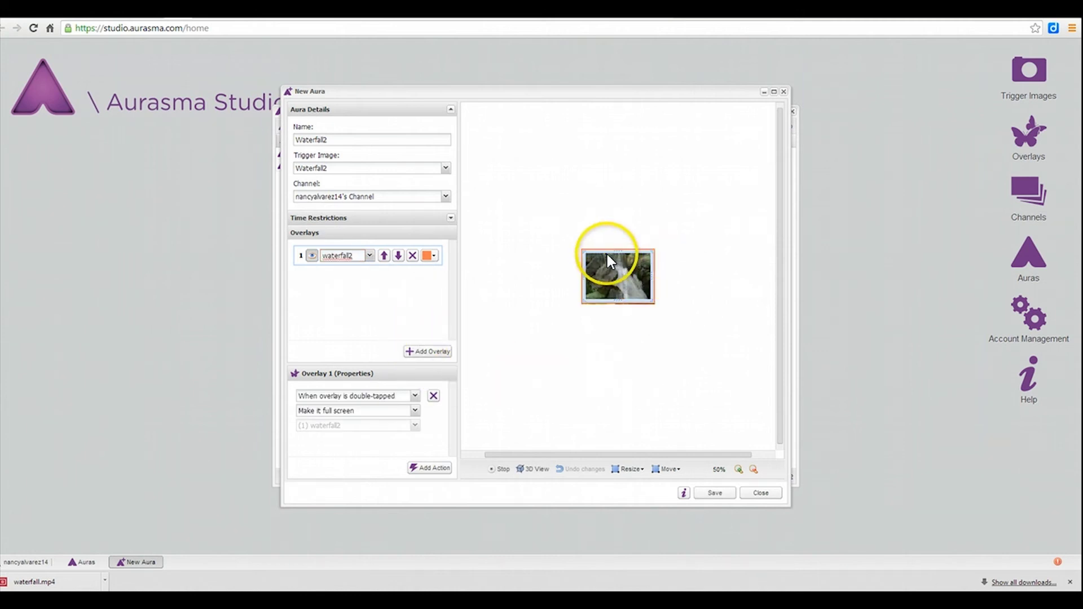
- Shrink the overlay onto the trigger's lower right, zoom the preview to 150%, and save
{"action": "left_click_drag", "start_coordinate": [597, 255], "coordinate": [628, 314]}
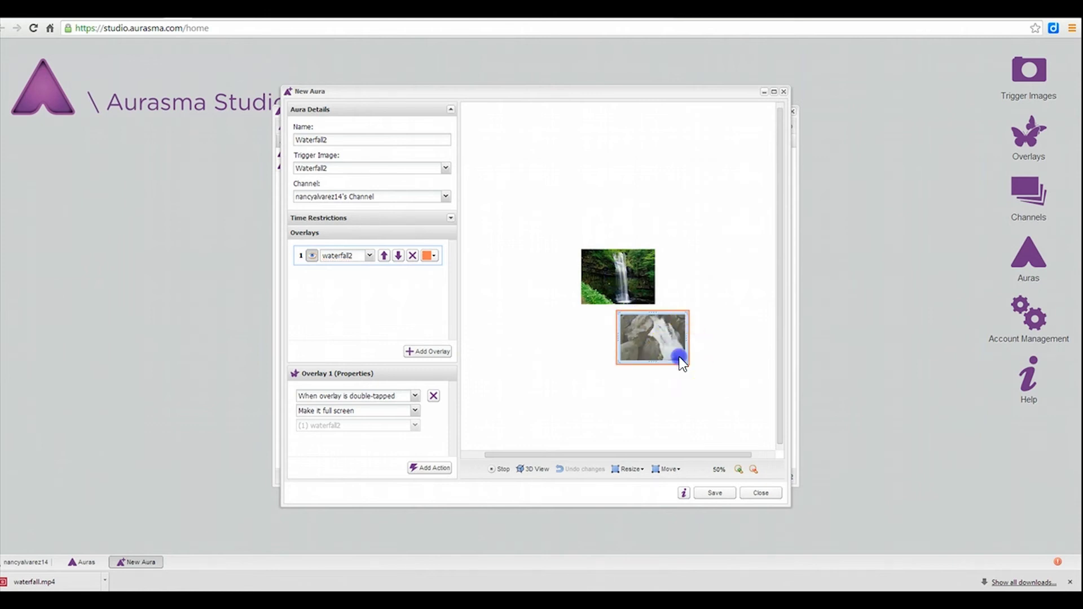
{"action": "left_click_drag", "start_coordinate": [687, 363], "coordinate": [662, 354]}
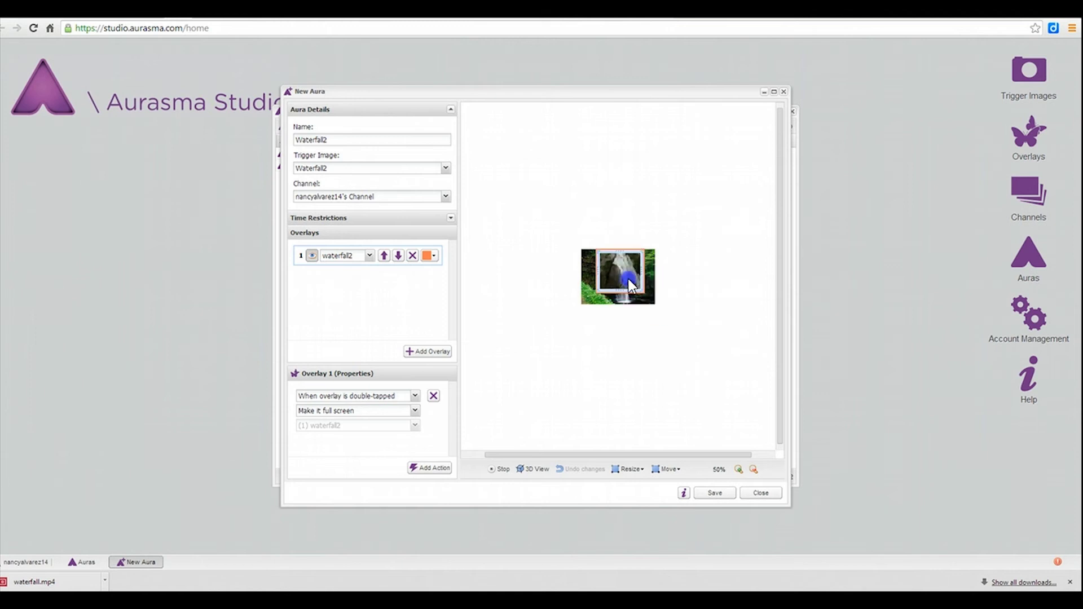
{"action": "left_click_drag", "start_coordinate": [628, 279], "coordinate": [679, 309]}
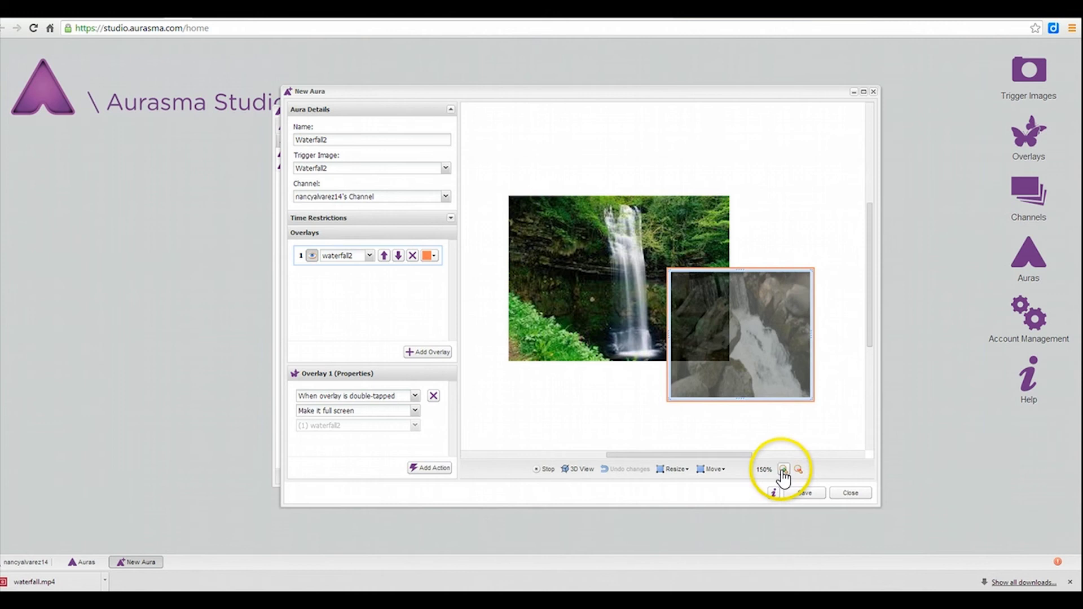
{"action": "left_click", "coordinate": [783, 469]}
{"action": "left_click", "coordinate": [798, 470]}
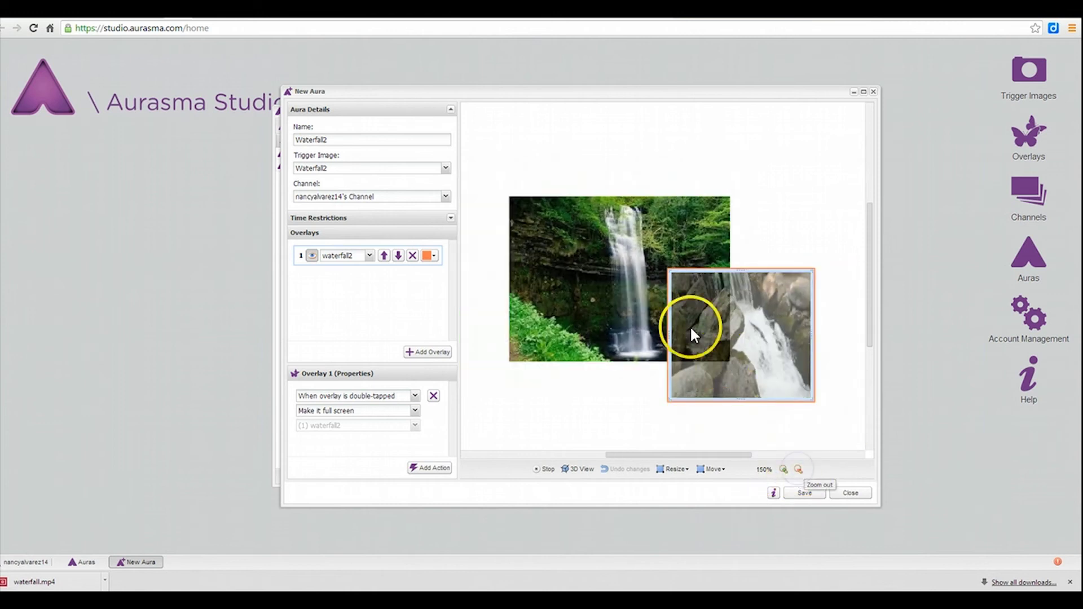
{"action": "left_click", "coordinate": [808, 493]}
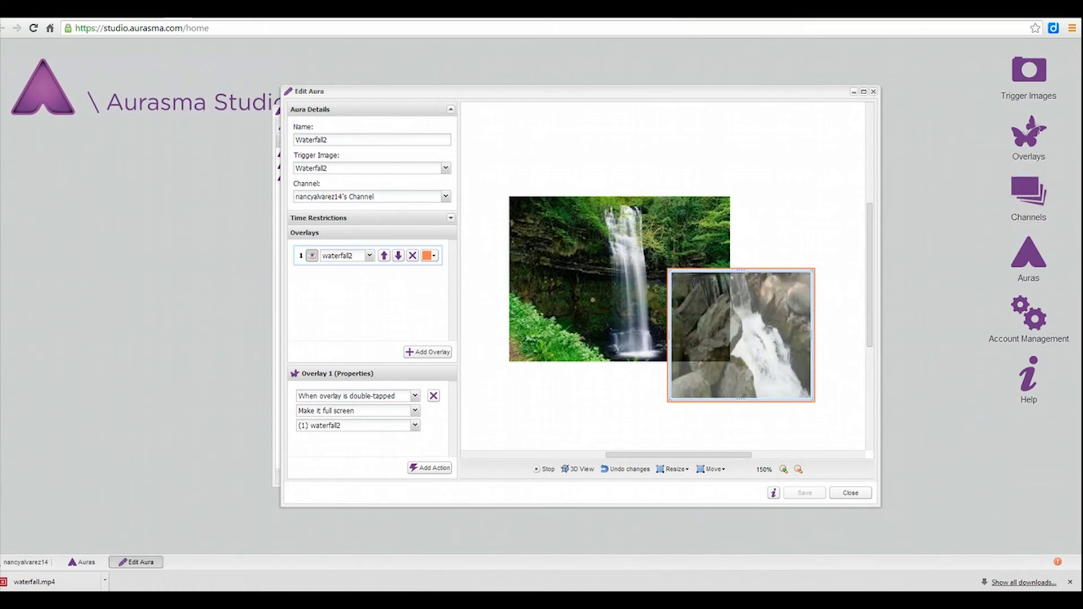
- Close the aura editor, then open and close Dinosaur Roar from the auras list
{"action": "left_click", "coordinate": [1018, 329]}
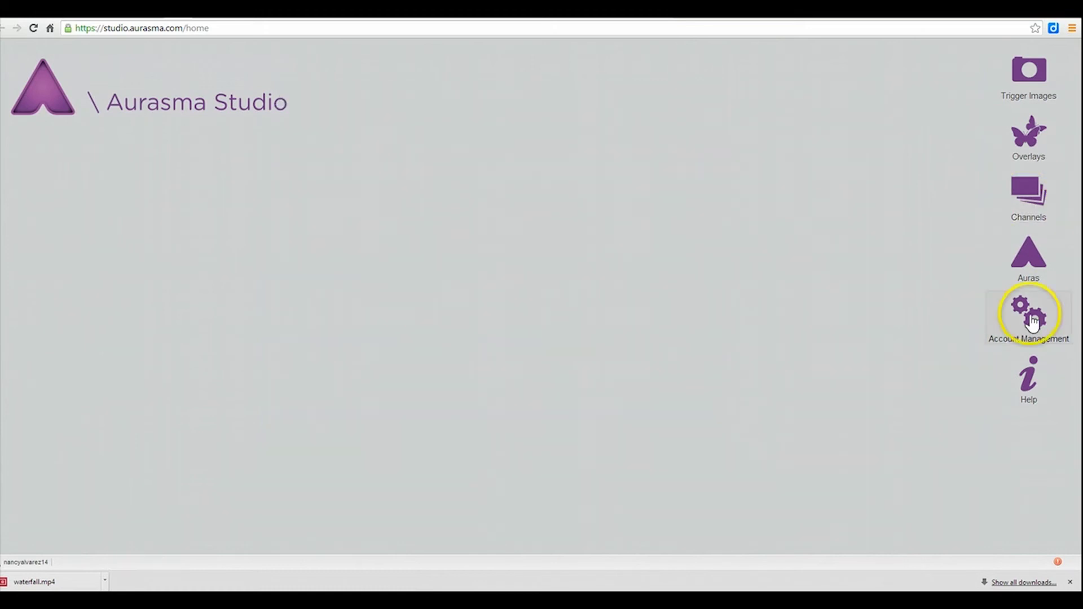
{"action": "left_click", "coordinate": [1027, 263]}
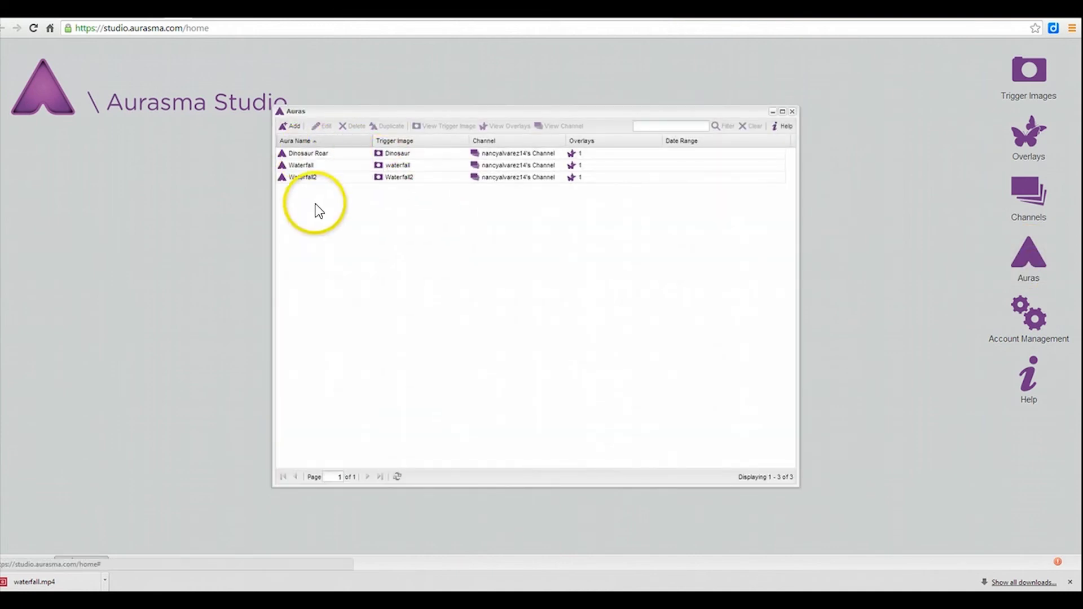
{"action": "left_click", "coordinate": [317, 155]}
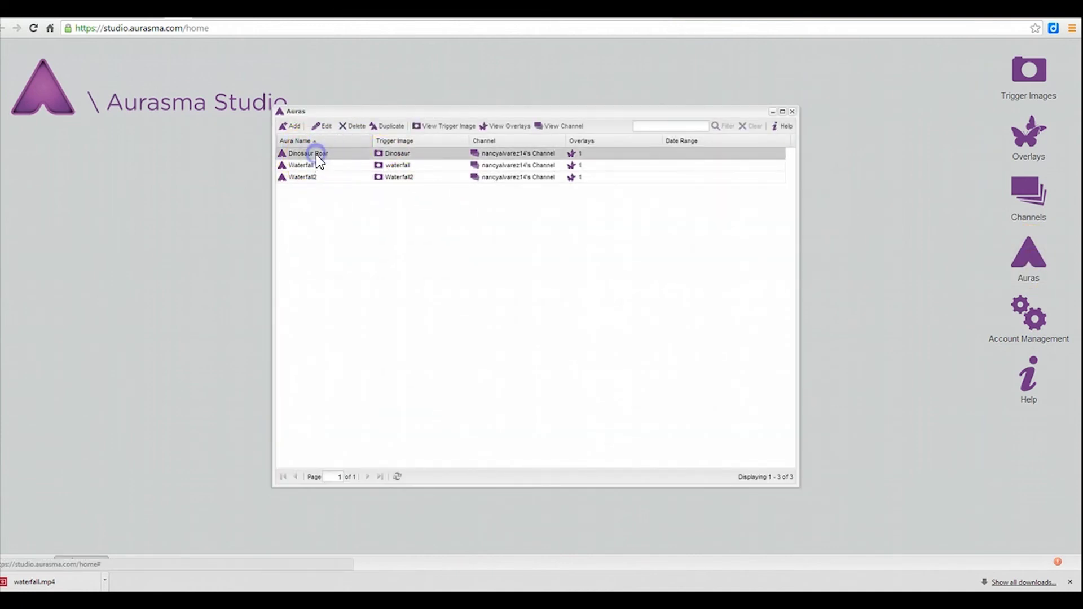
{"action": "double_click", "coordinate": [316, 154]}
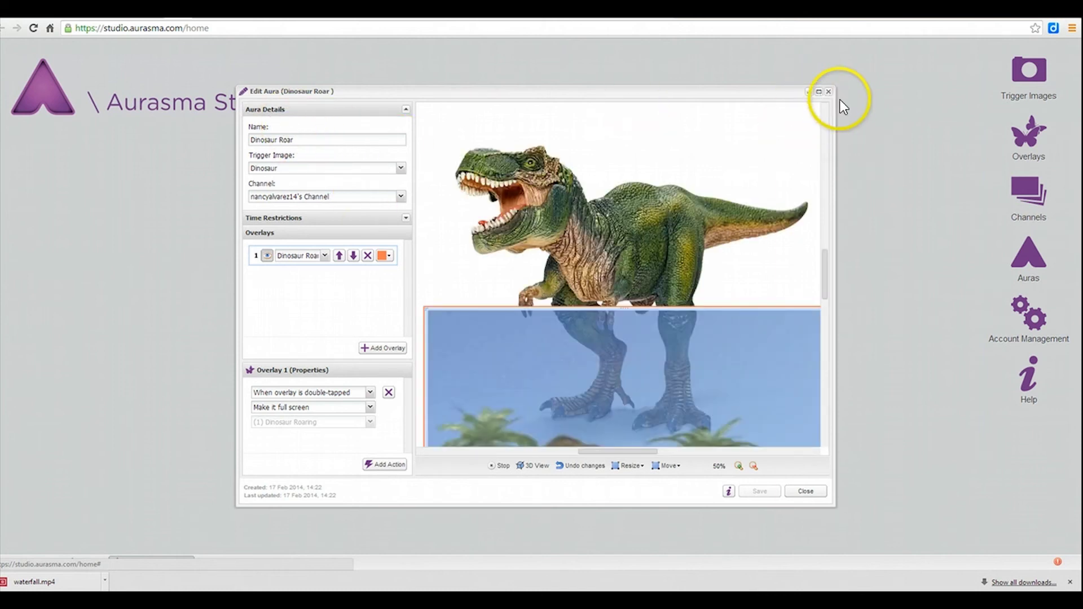
{"action": "left_click", "coordinate": [828, 91]}
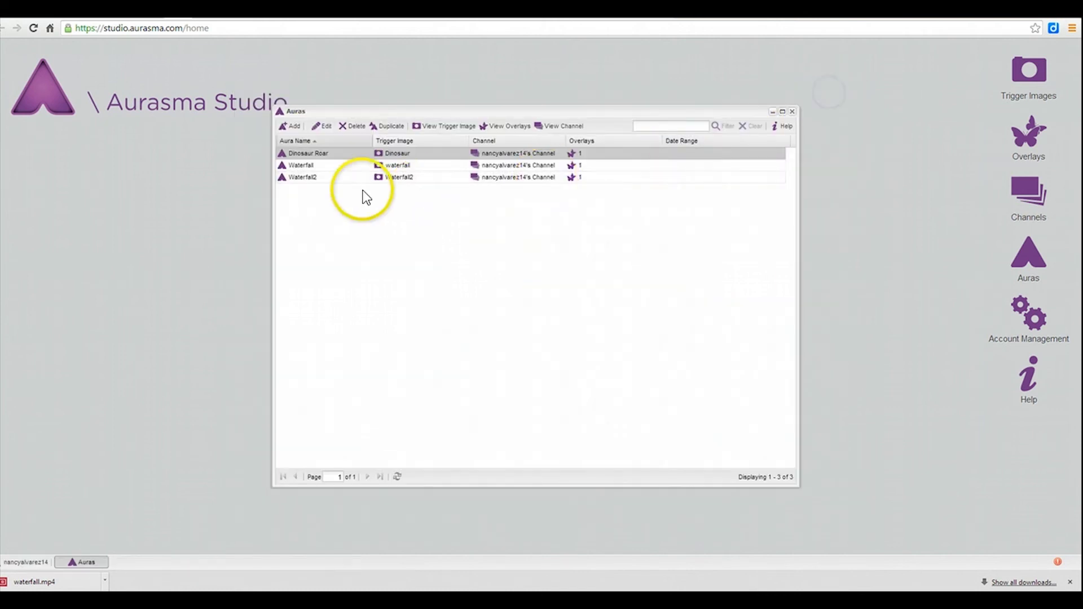
- Review the Waterfall2 aura's overlay placement, close it, and shift the editor window aside
{"action": "double_click", "coordinate": [310, 176]}
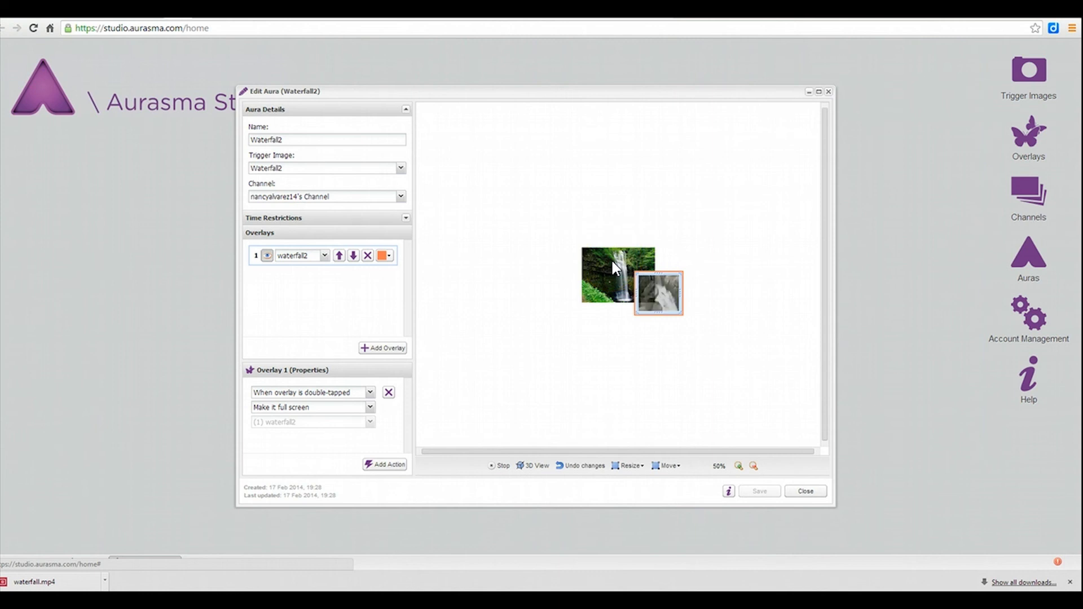
{"action": "mouse_move", "coordinate": [614, 255]}
{"action": "left_mouse_down"}
{"action": "mouse_move", "coordinate": [660, 314]}
{"action": "mouse_move", "coordinate": [641, 300]}
{"action": "left_mouse_up"}
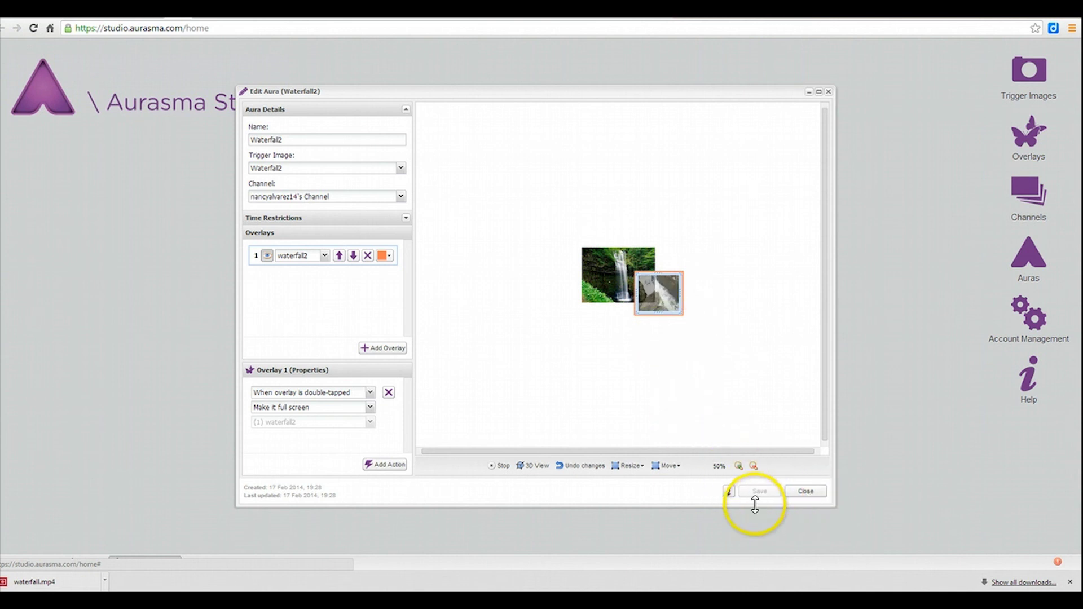
{"action": "left_click", "coordinate": [804, 490]}
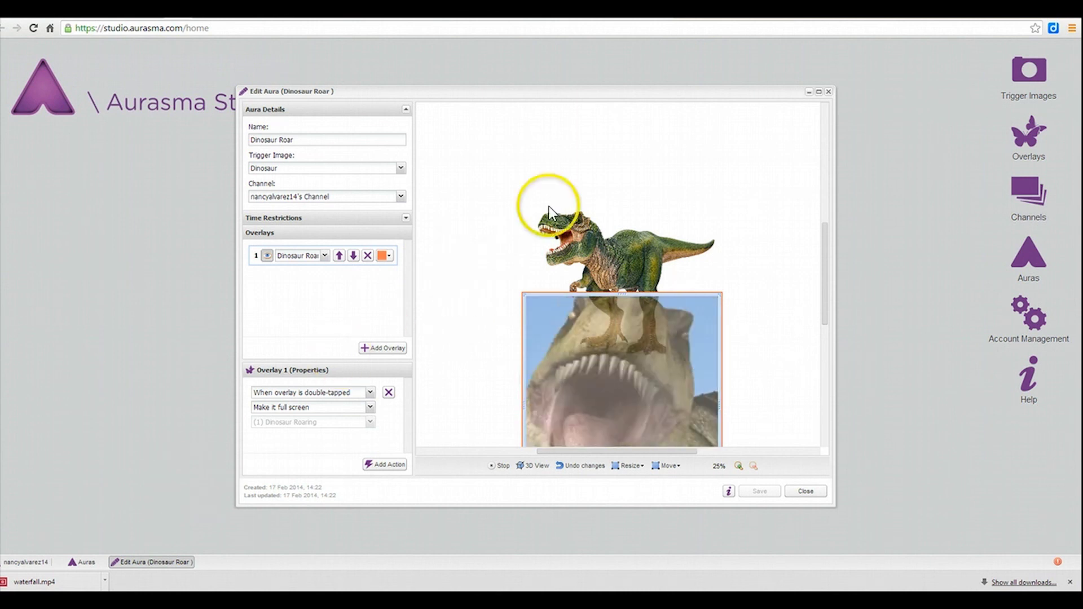
{"action": "left_click_drag", "start_coordinate": [568, 93], "coordinate": [573, 164]}
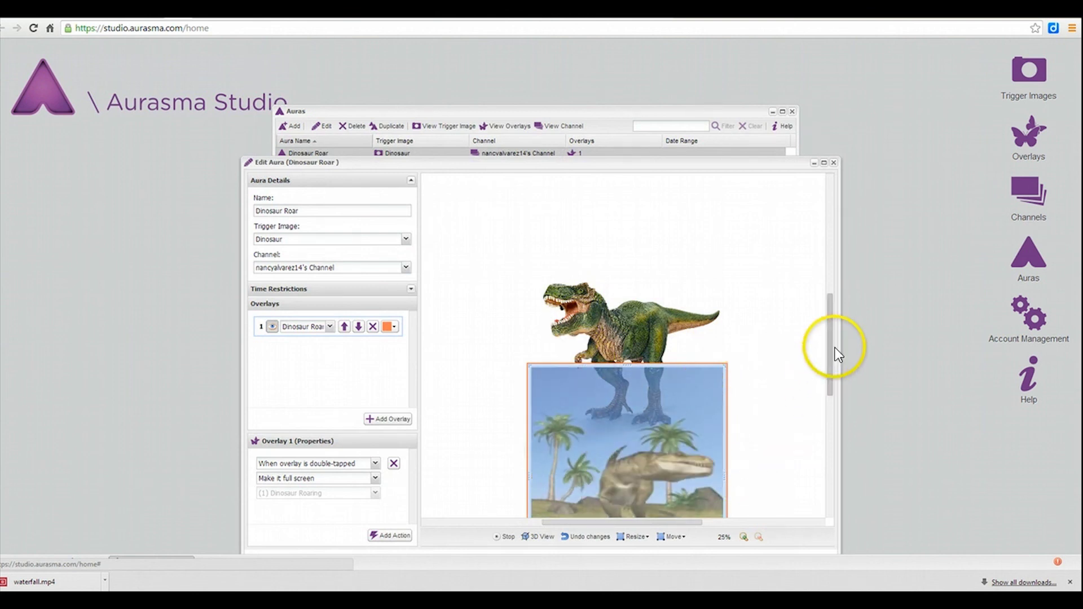
{"action": "left_click_drag", "start_coordinate": [830, 357], "coordinate": [735, 421]}
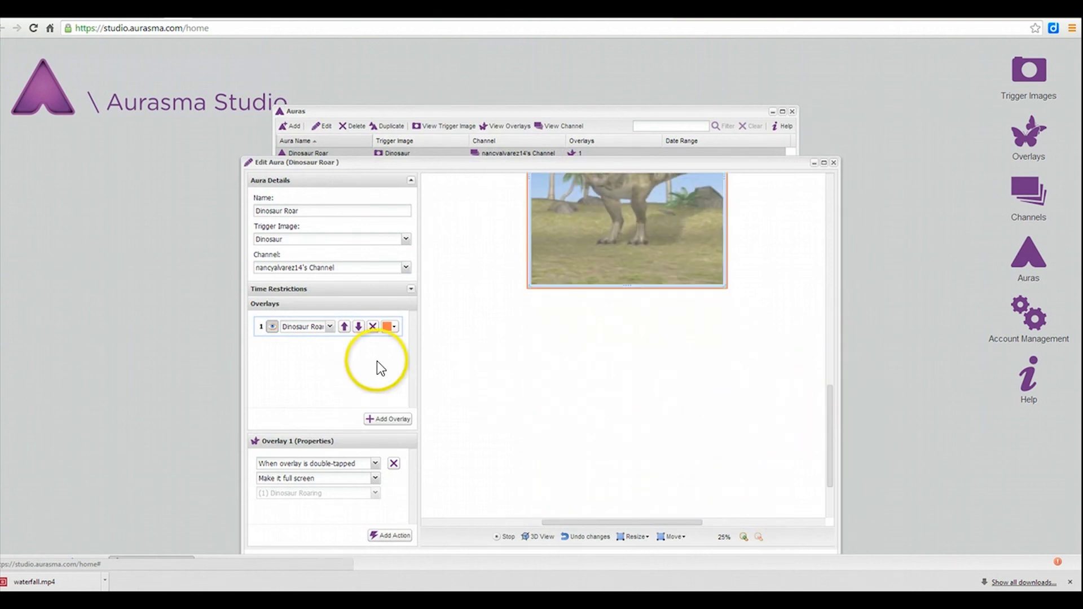
- Close the Dinosaur Roar editor and open the original Waterfall aura from the Auras list
{"action": "left_click", "coordinate": [833, 163]}
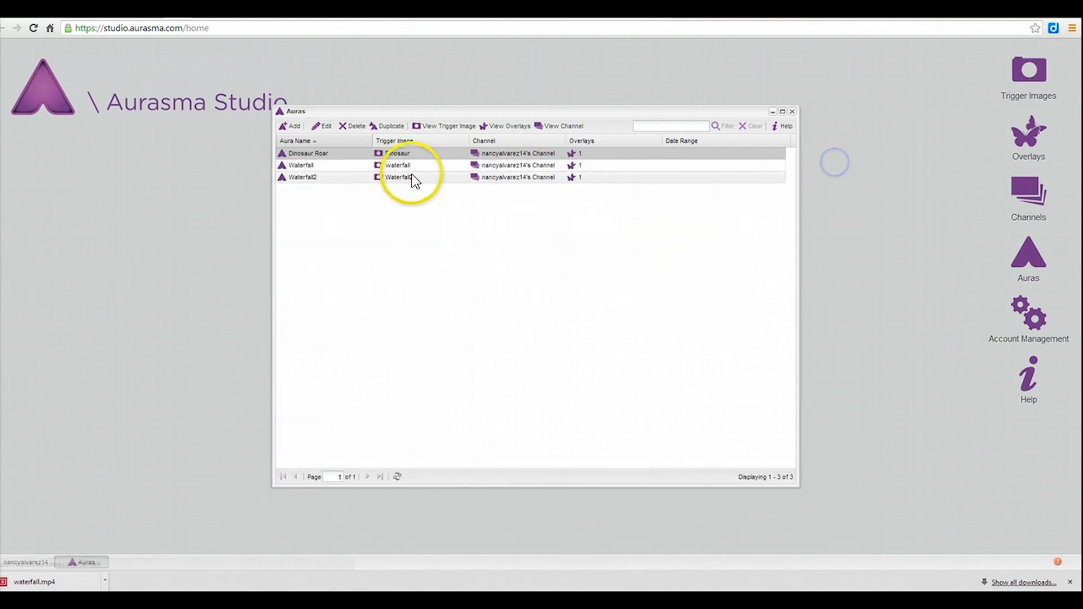
{"action": "left_click", "coordinate": [312, 167]}
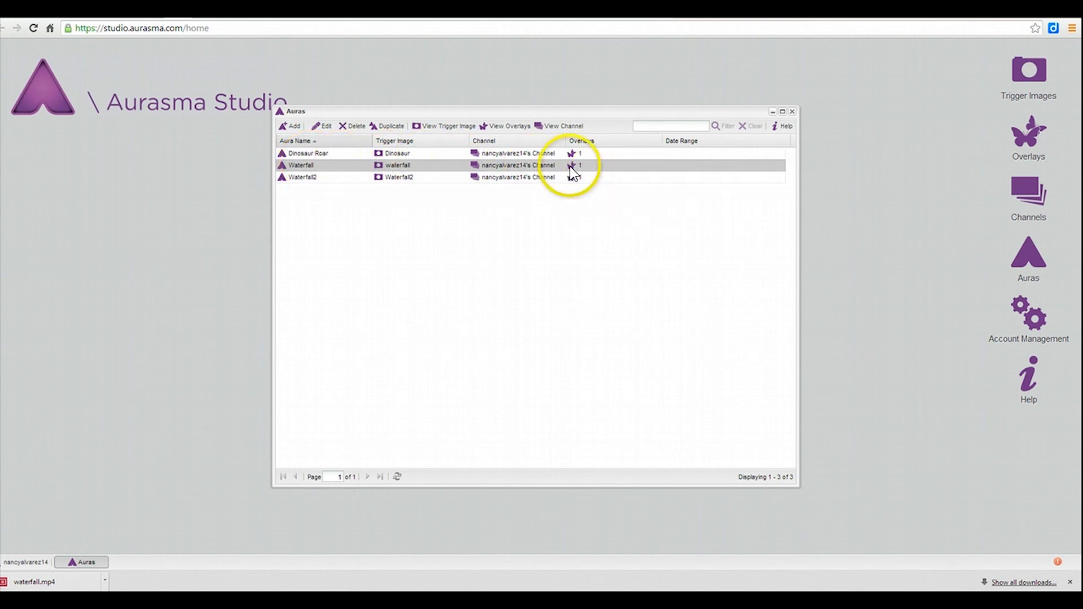
{"action": "left_click", "coordinate": [297, 172]}
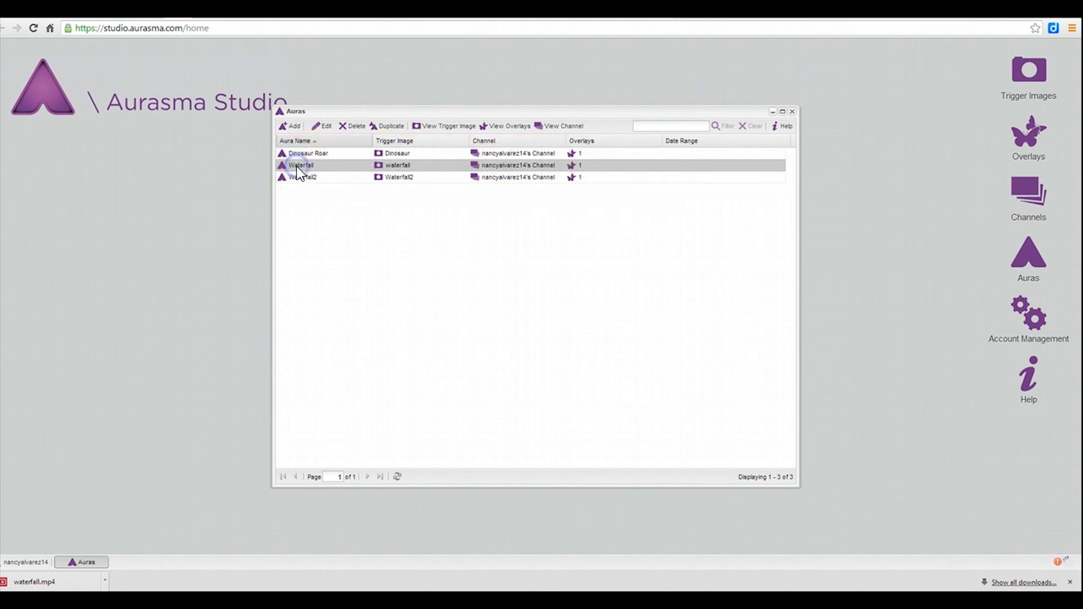